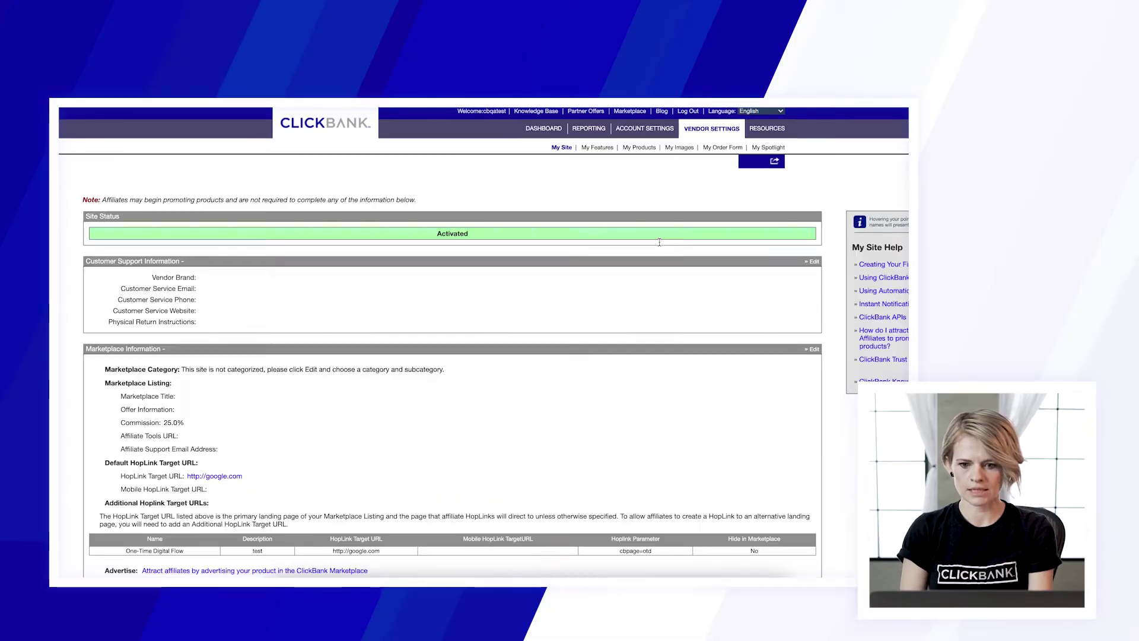
# Open Manage Commission Groups from the Managing Your Affiliates section.
pyautogui.scroll(-5, 575, 403)
pyautogui.scroll(-15, 575, 400)
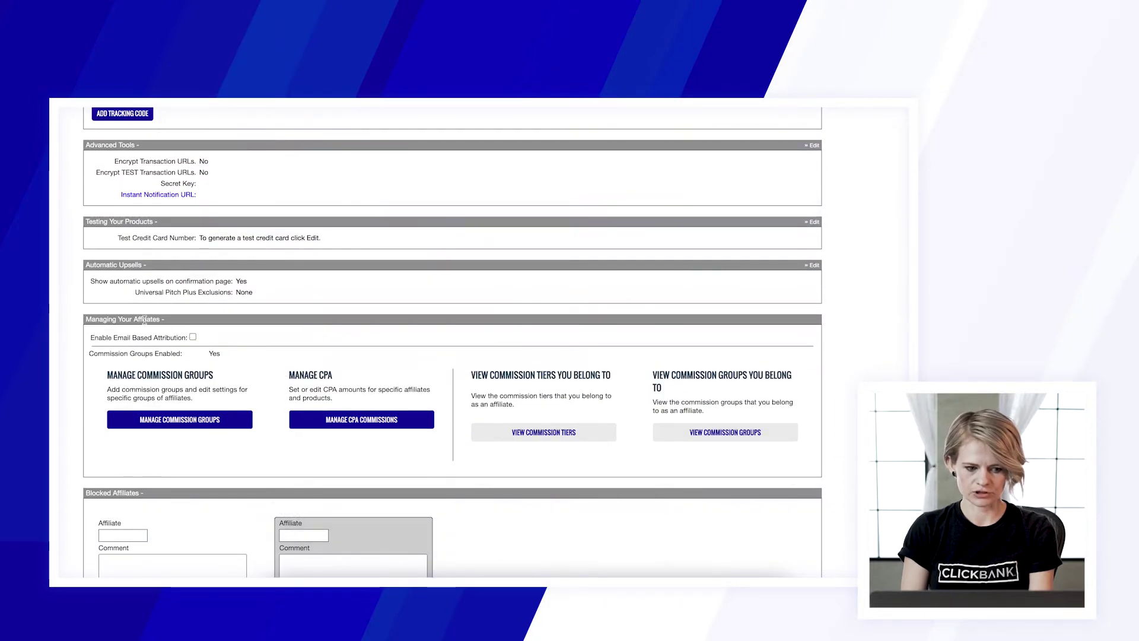
pyautogui.click(201, 419)
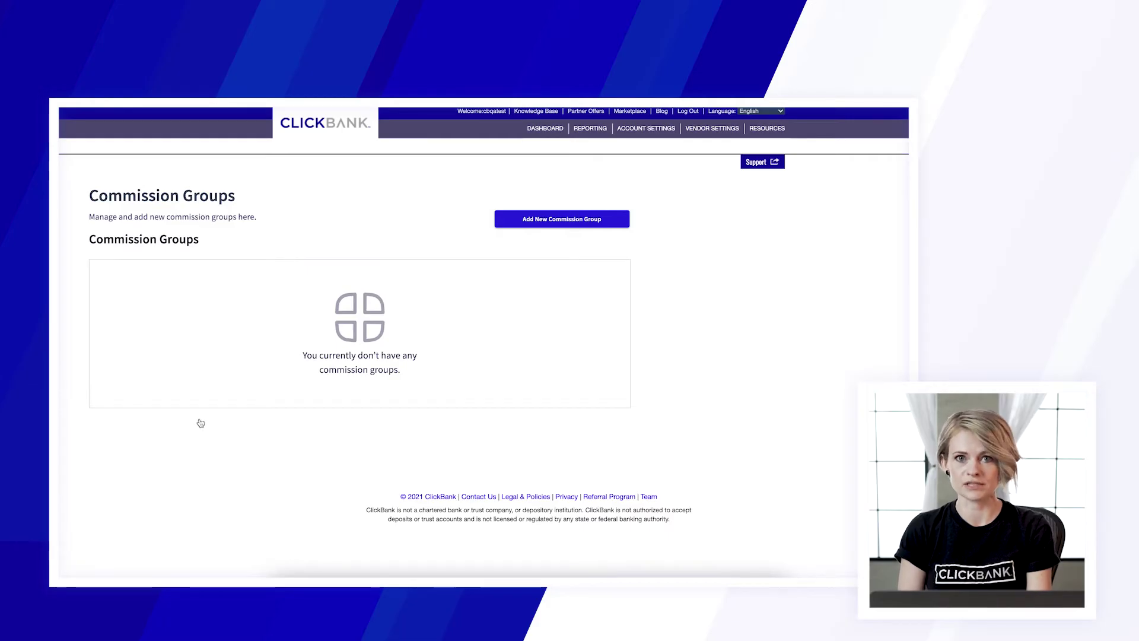
# Add a new commission group named 'Commission Group 1' and enter its description.
pyautogui.click(548, 221)
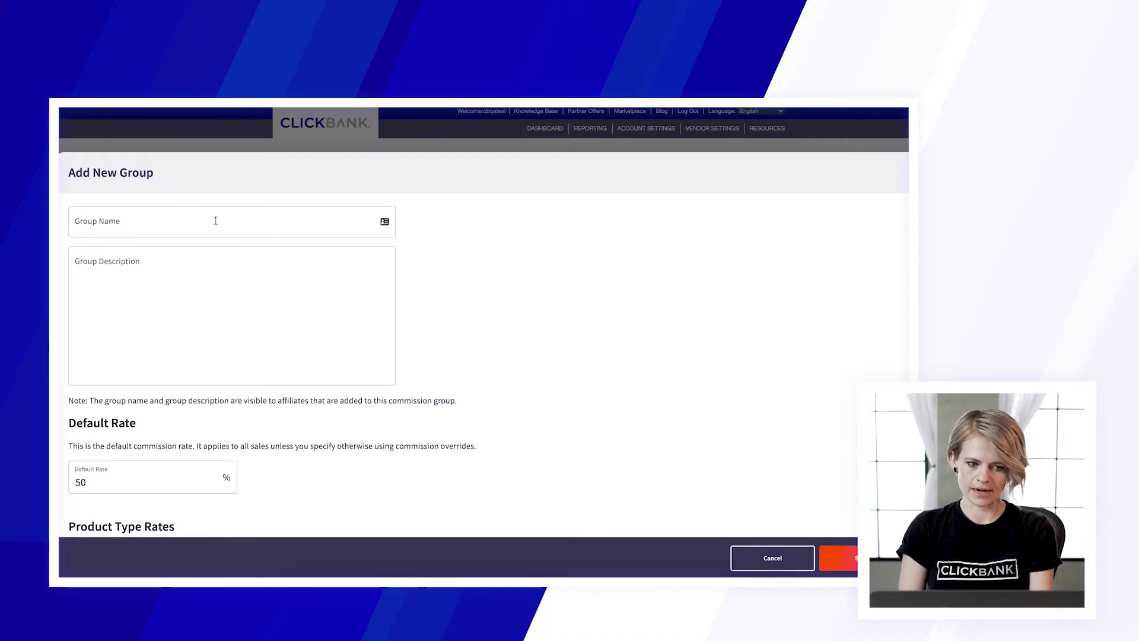
pyautogui.click(215, 220)
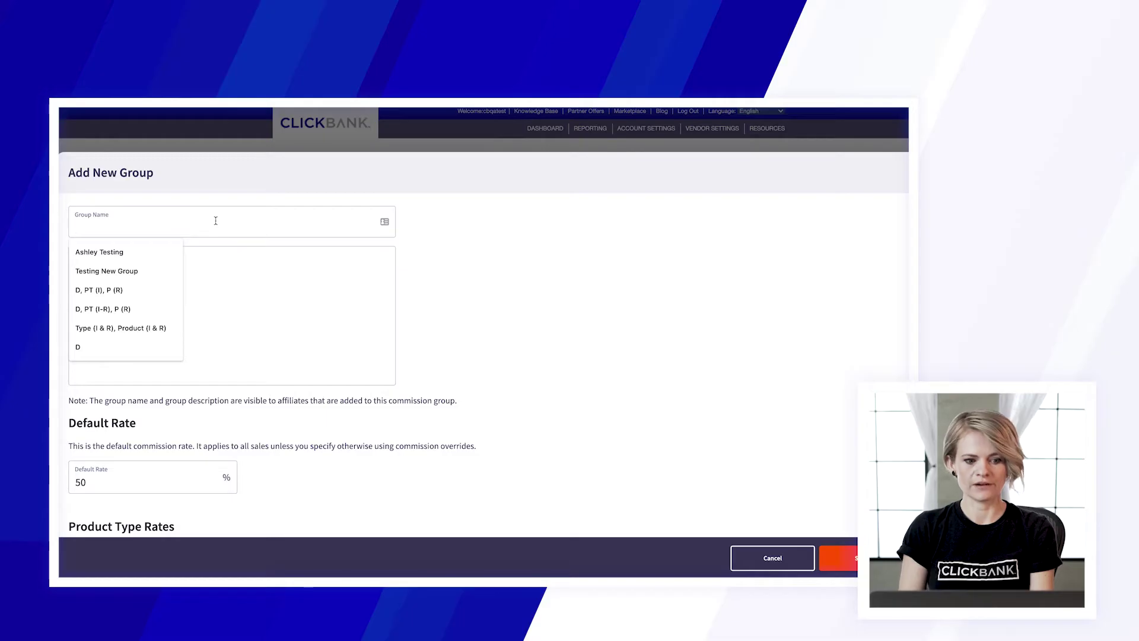
pyautogui.write('C')
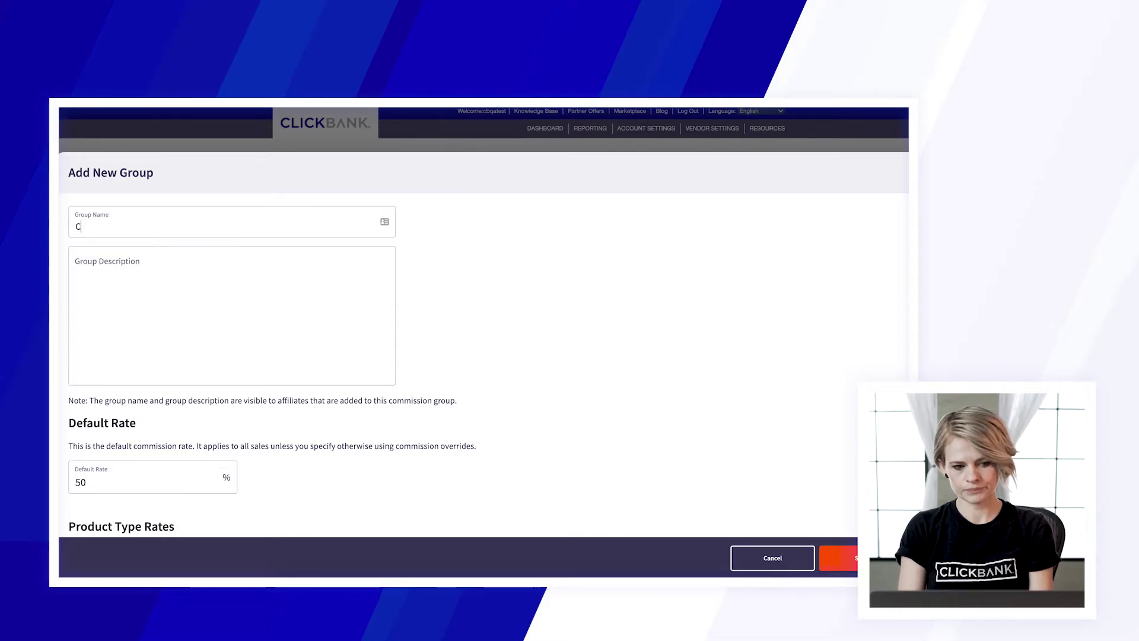
pyautogui.write('ommission Grou')
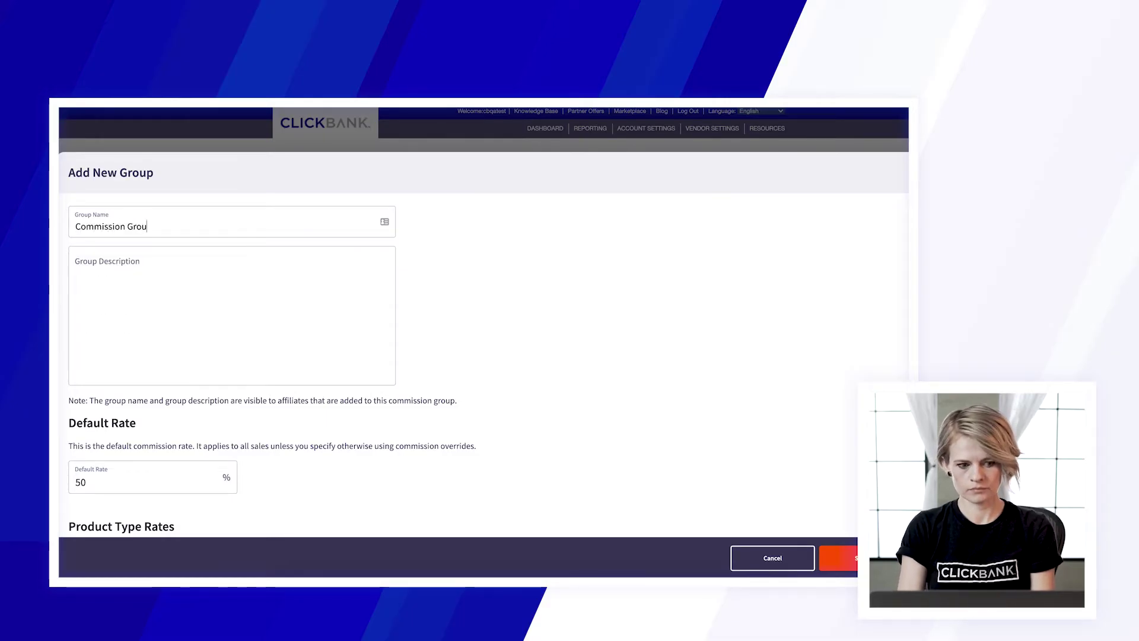
pyautogui.write('p 1')
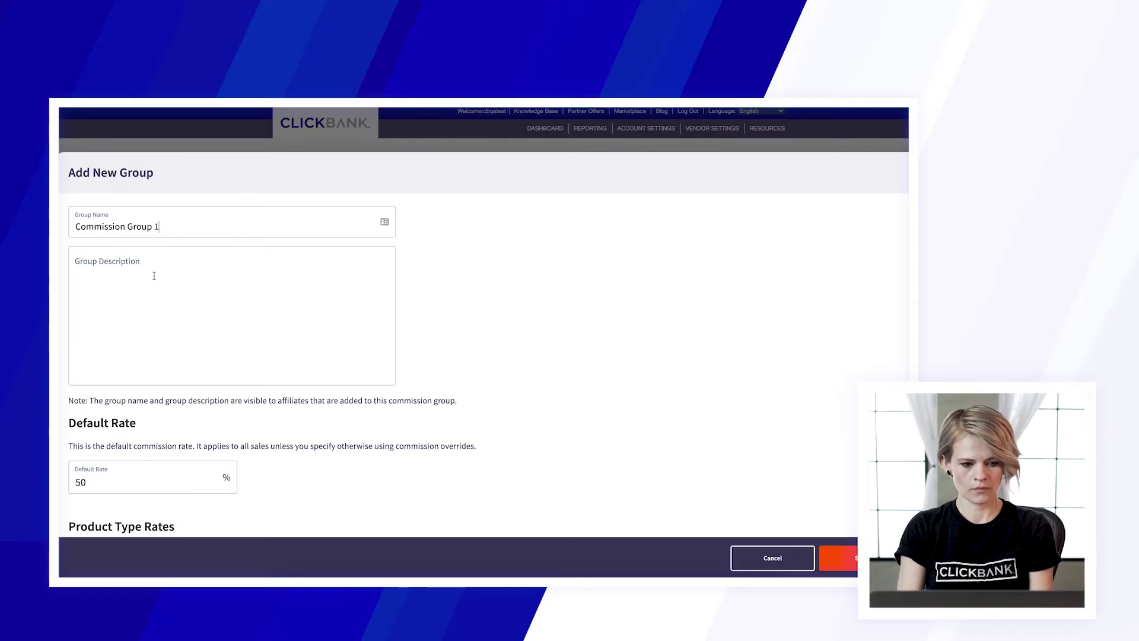
pyautogui.click(154, 276)
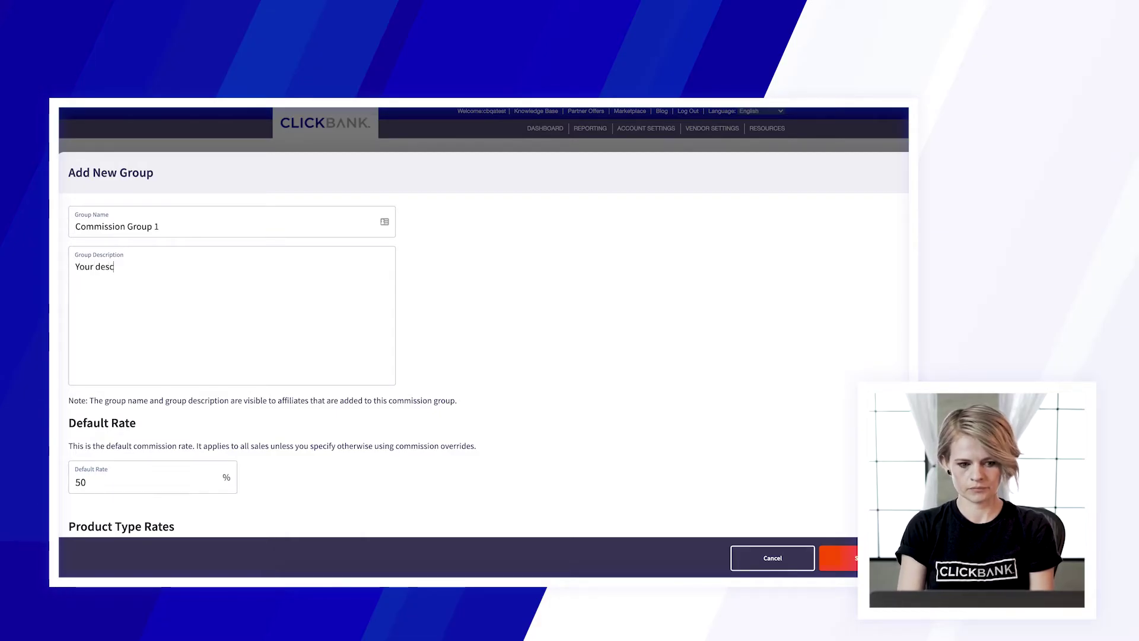
pyautogui.write('ription ')
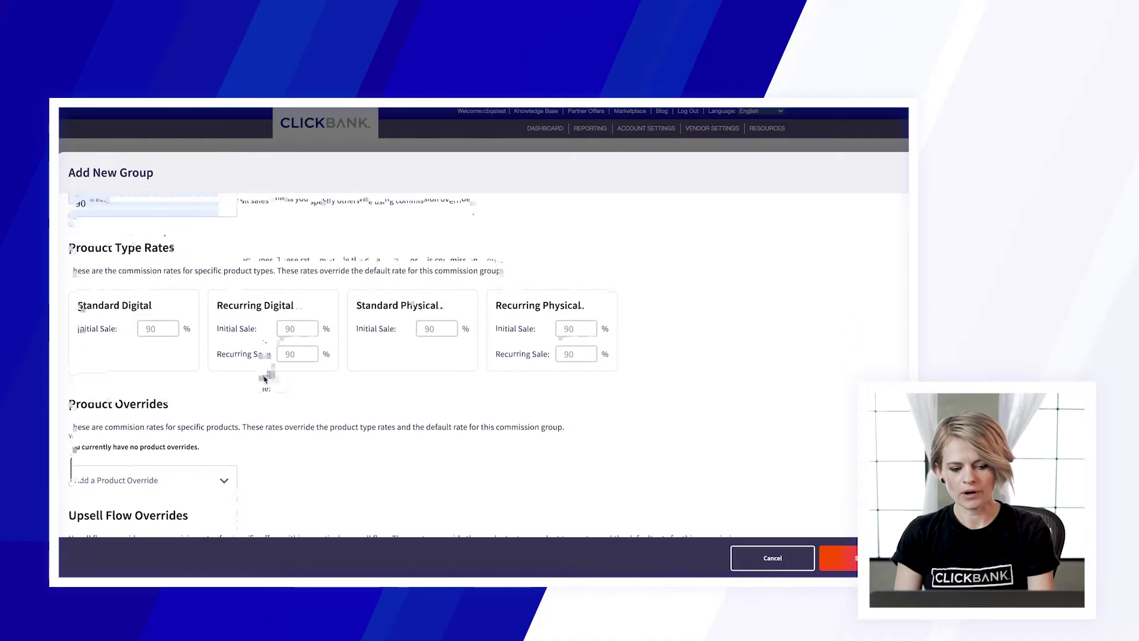
pyautogui.scroll(-1, 265, 380)
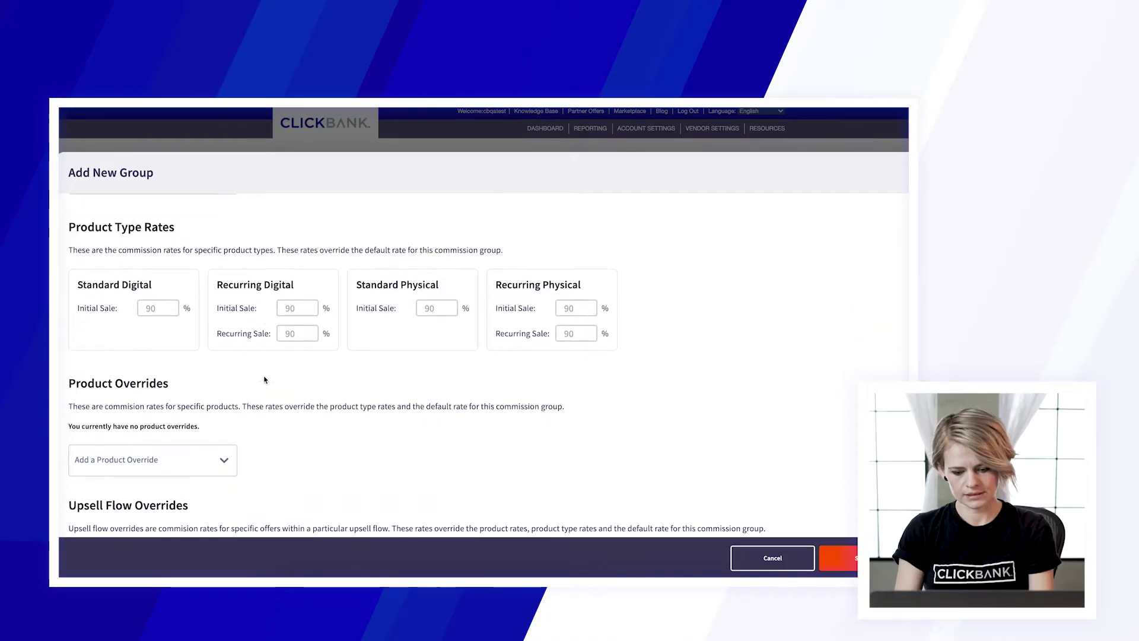
pyautogui.scroll(-1, 265, 380)
pyautogui.scroll(1, 264, 380)
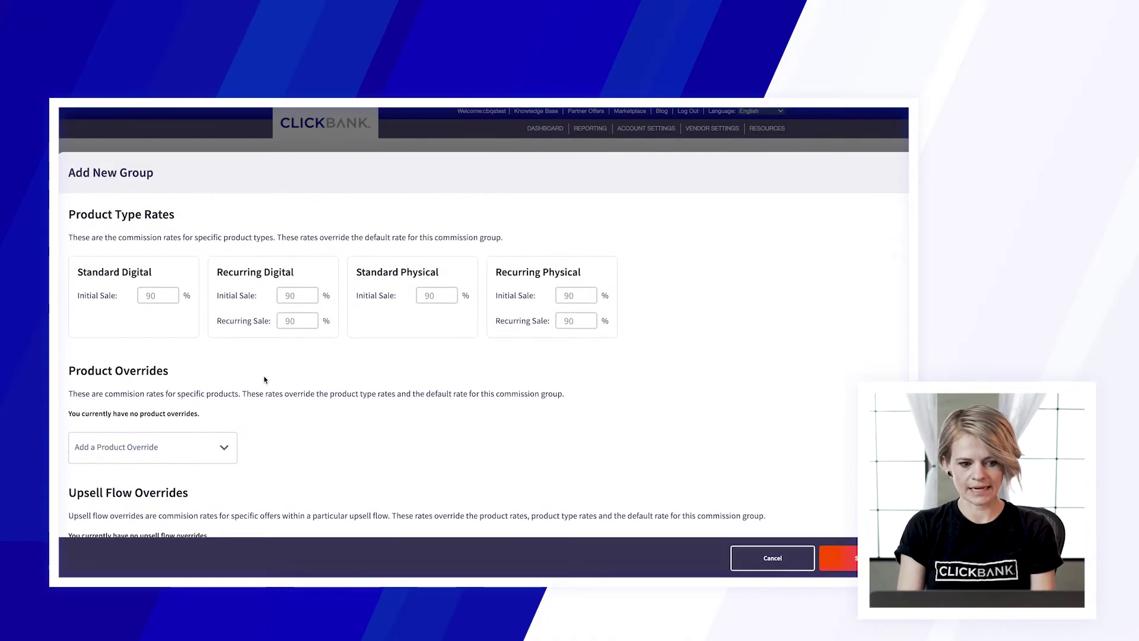
pyautogui.scroll(2, 265, 379)
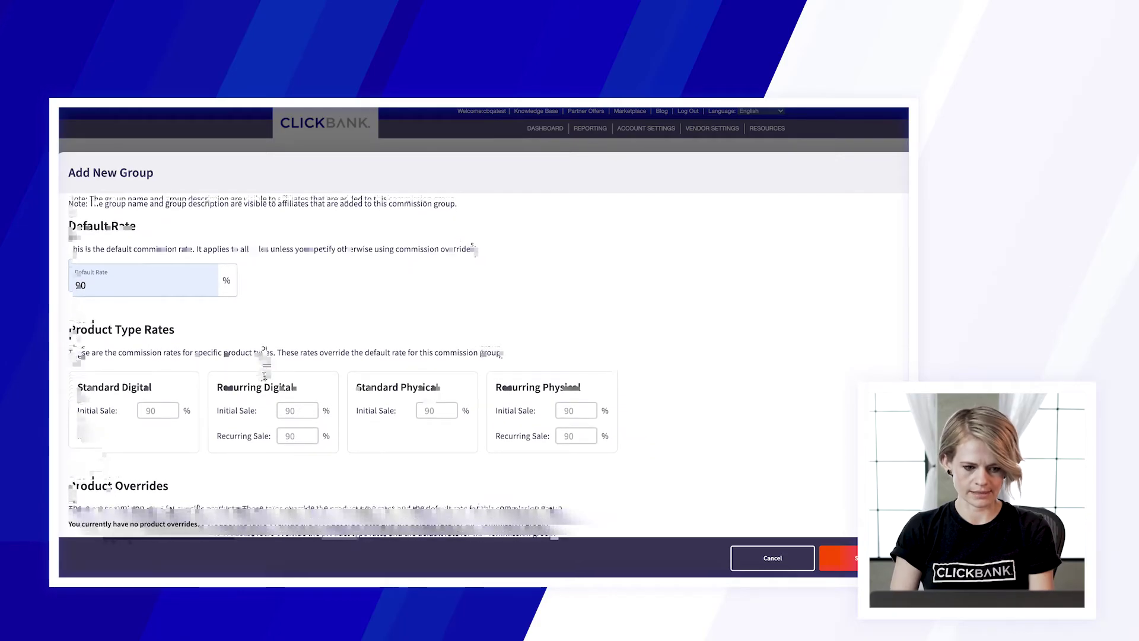
pyautogui.scroll(-1, 265, 375)
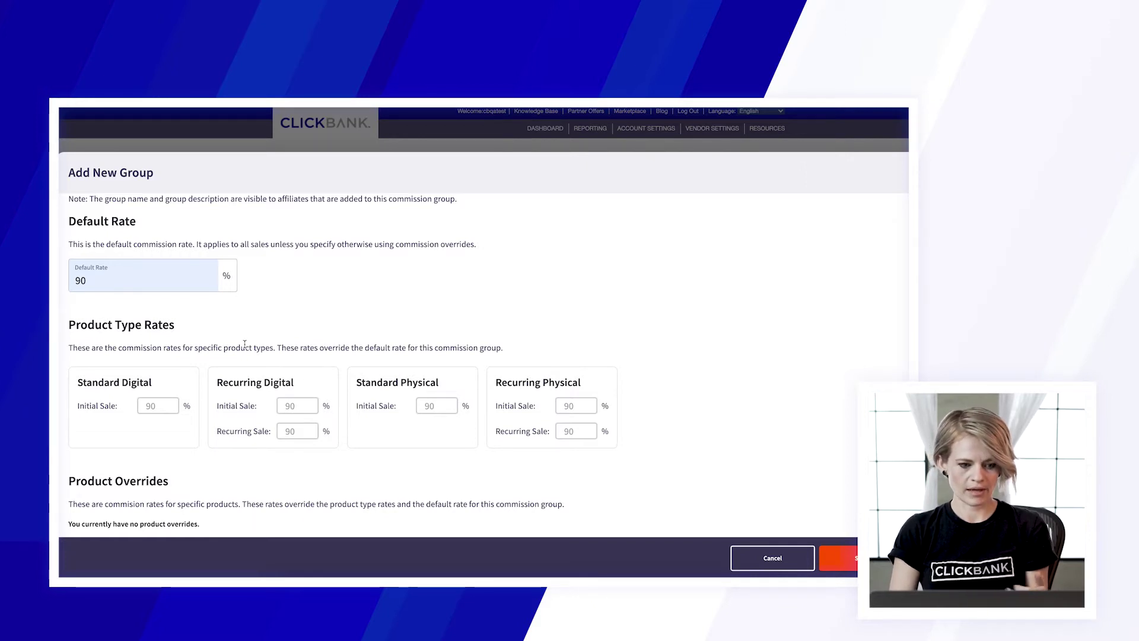
pyautogui.click(298, 432)
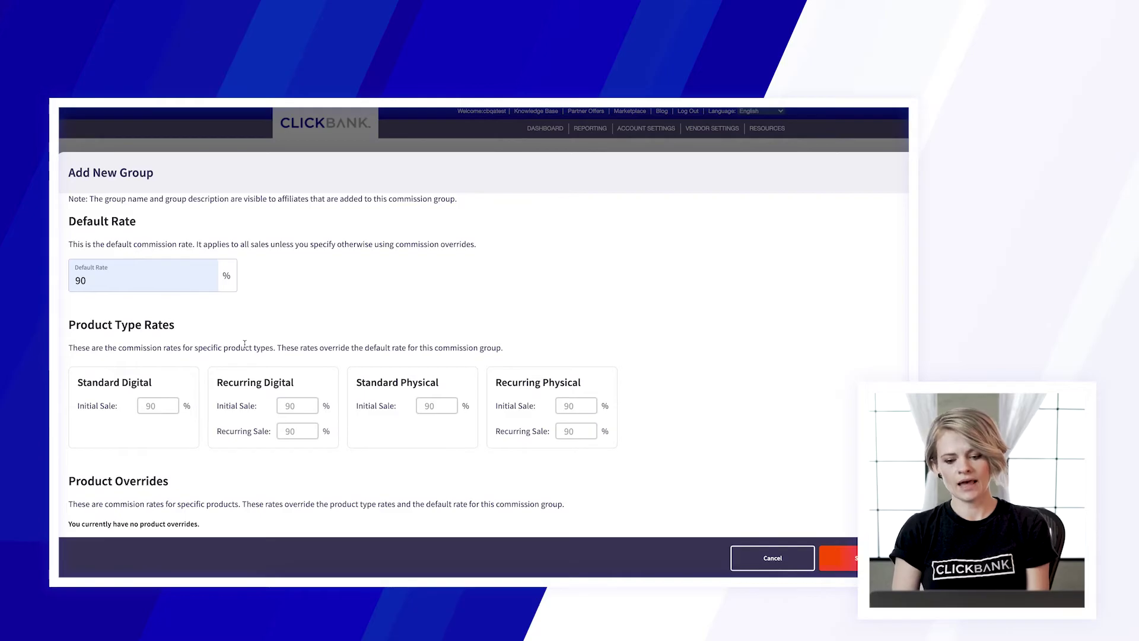
# Set the Recurring Digital and Recurring Physical recurring sale rates to 30%.
pyautogui.click(298, 432)
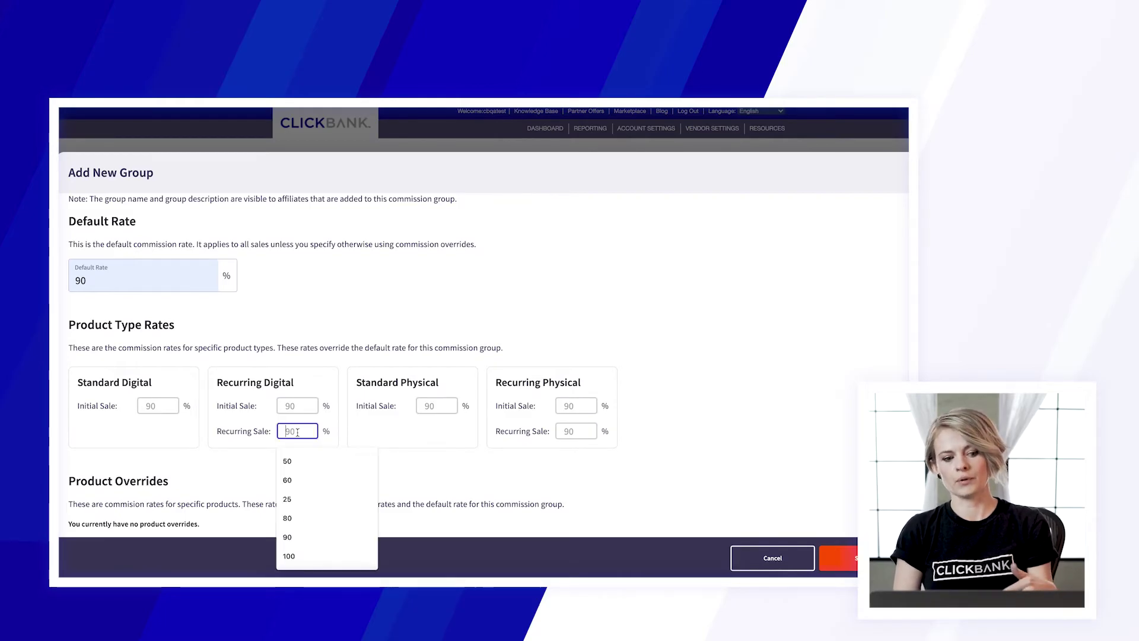
pyautogui.write('30')
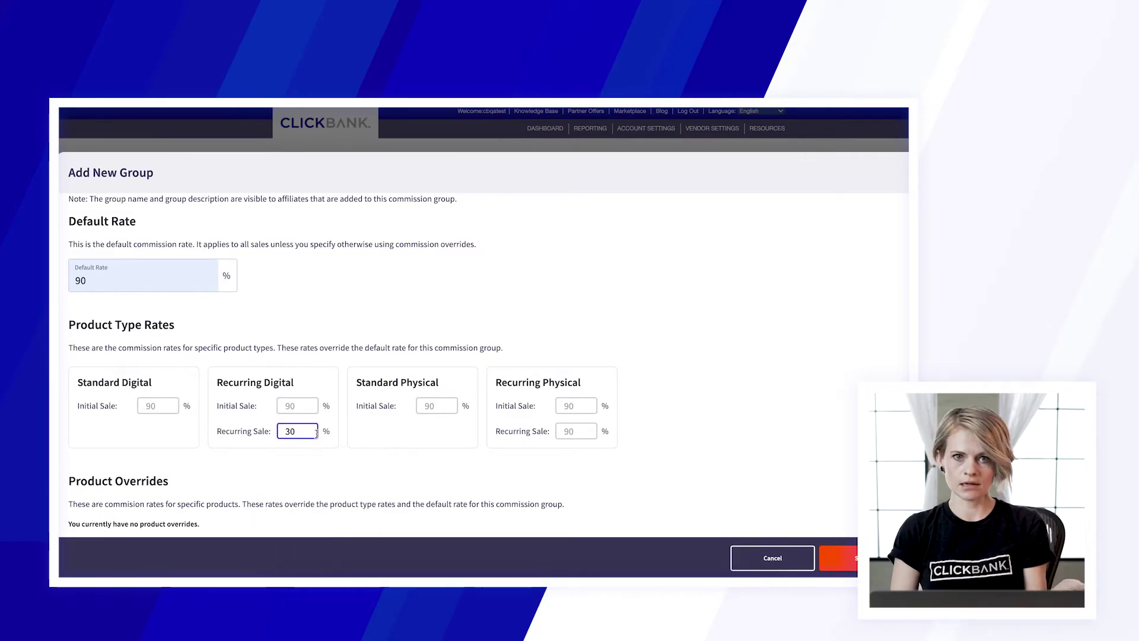
pyautogui.click(583, 434)
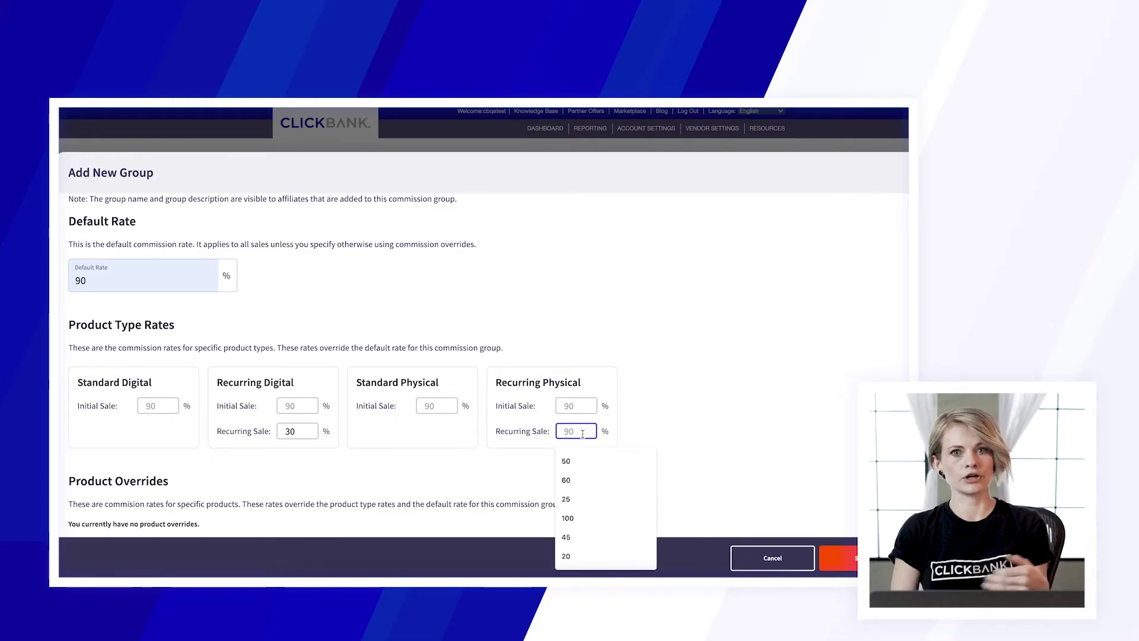
pyautogui.write('30')
pyautogui.click(601, 490)
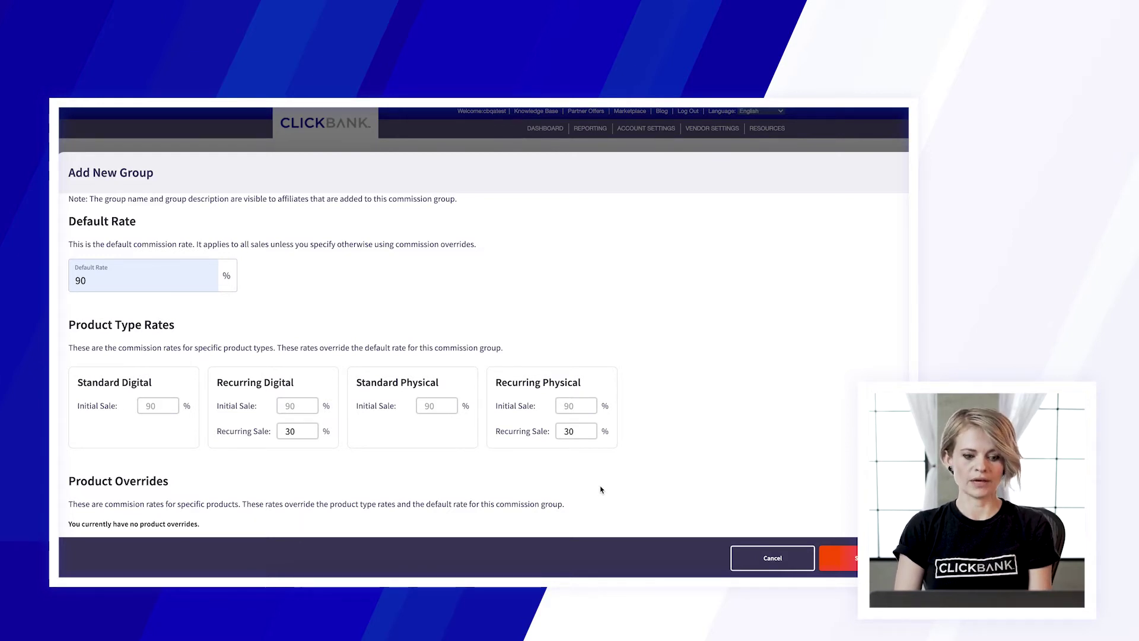
pyautogui.scroll(-2, 600, 489)
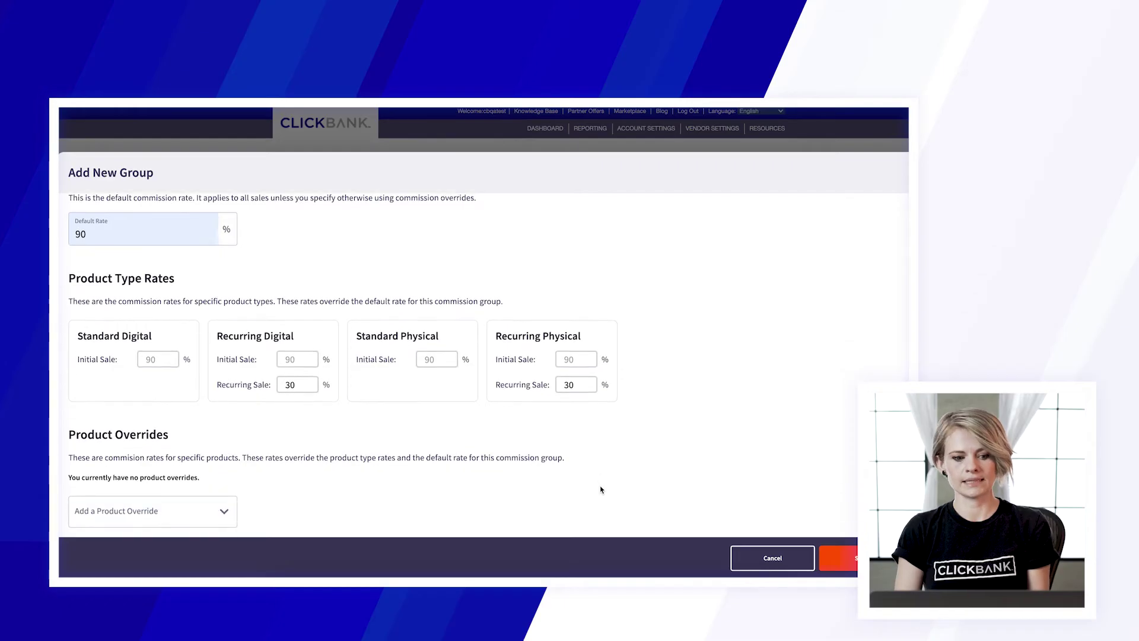
pyautogui.scroll(-1, 601, 489)
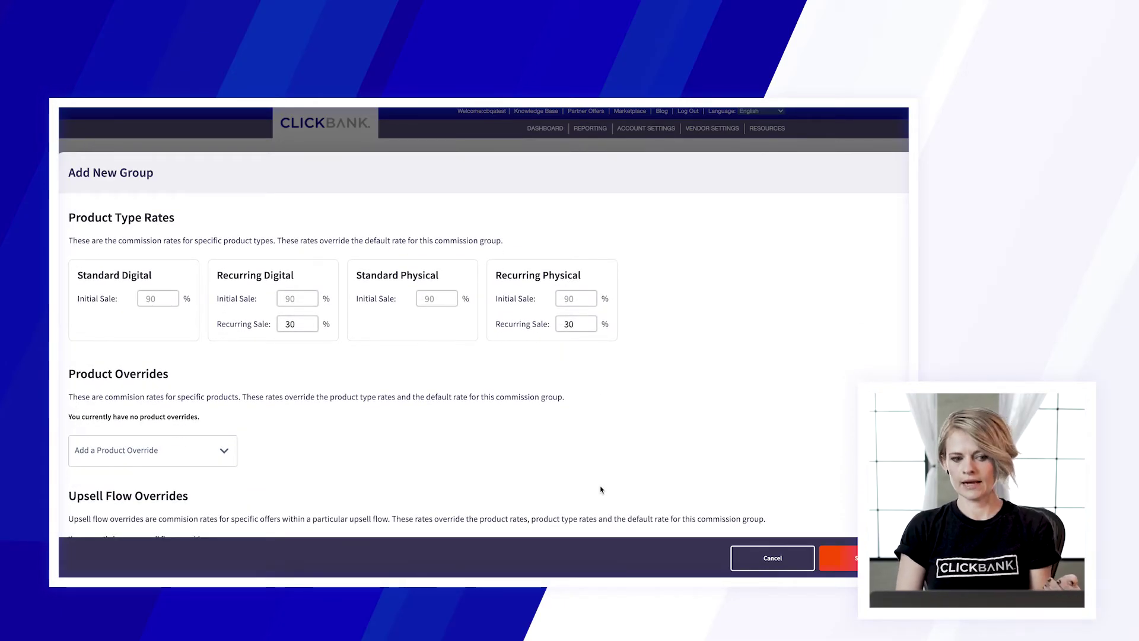
pyautogui.scroll(-2, 601, 489)
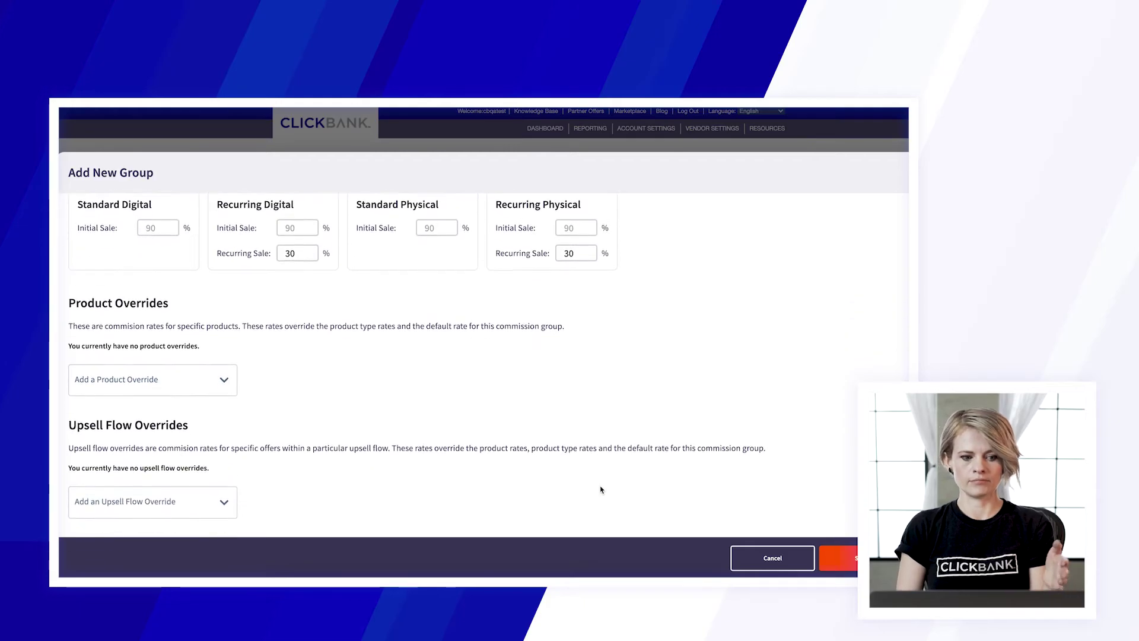
pyautogui.scroll(-1, 600, 489)
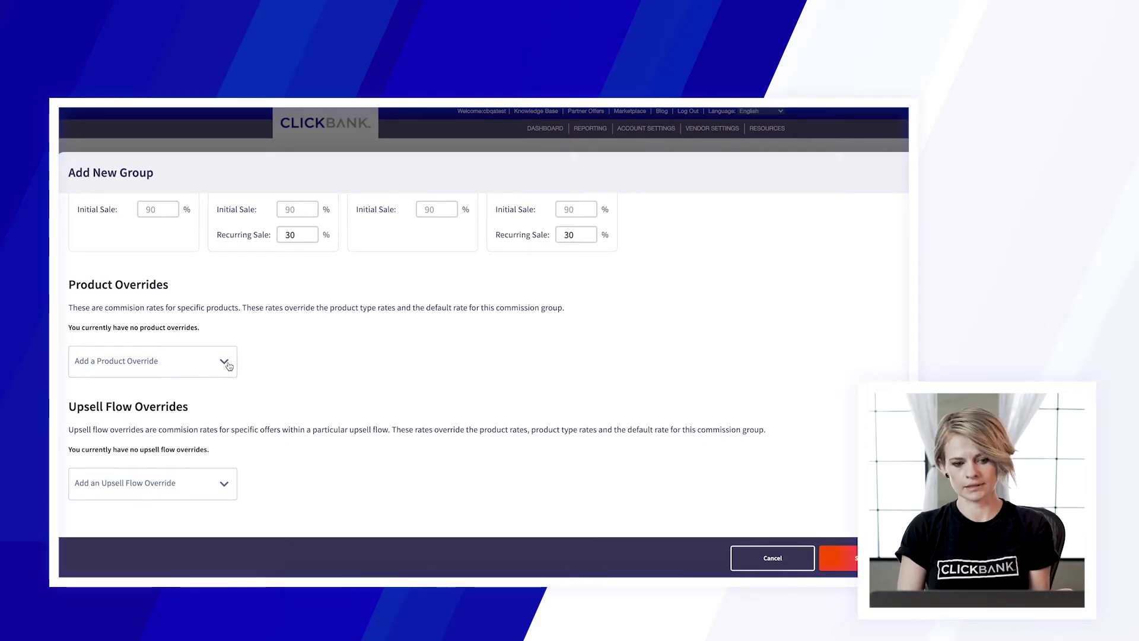
pyautogui.scroll(3, 228, 366)
pyautogui.scroll(1, 230, 366)
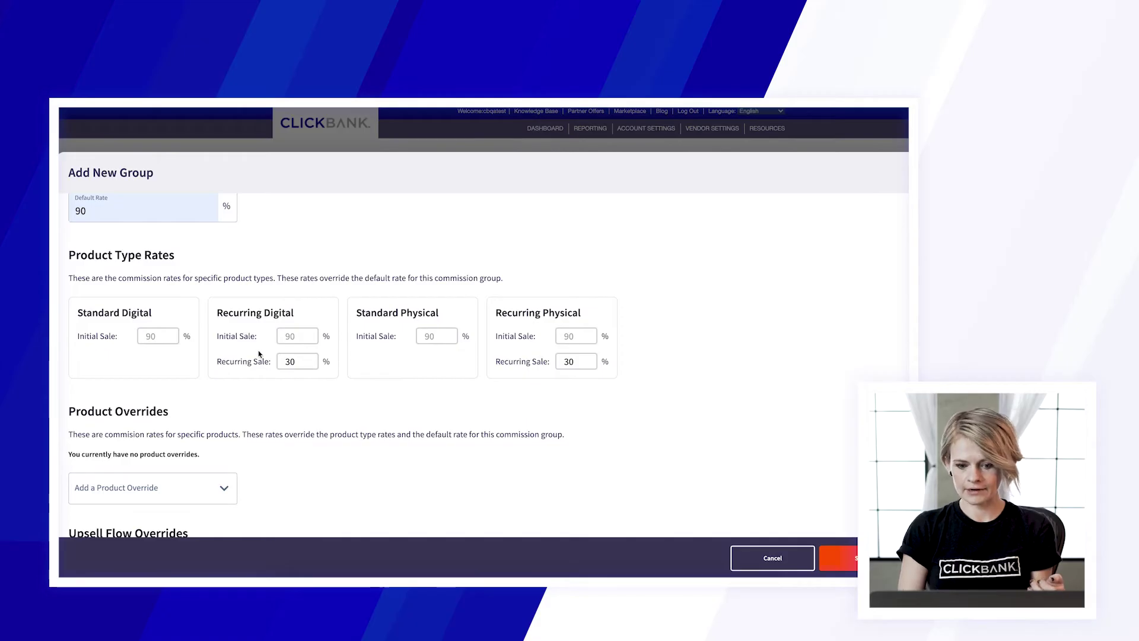
pyautogui.scroll(-2, 269, 425)
# Override product r-digital-1 (Recurring Digital) with a 100% initial sale rate.
pyautogui.click(232, 425)
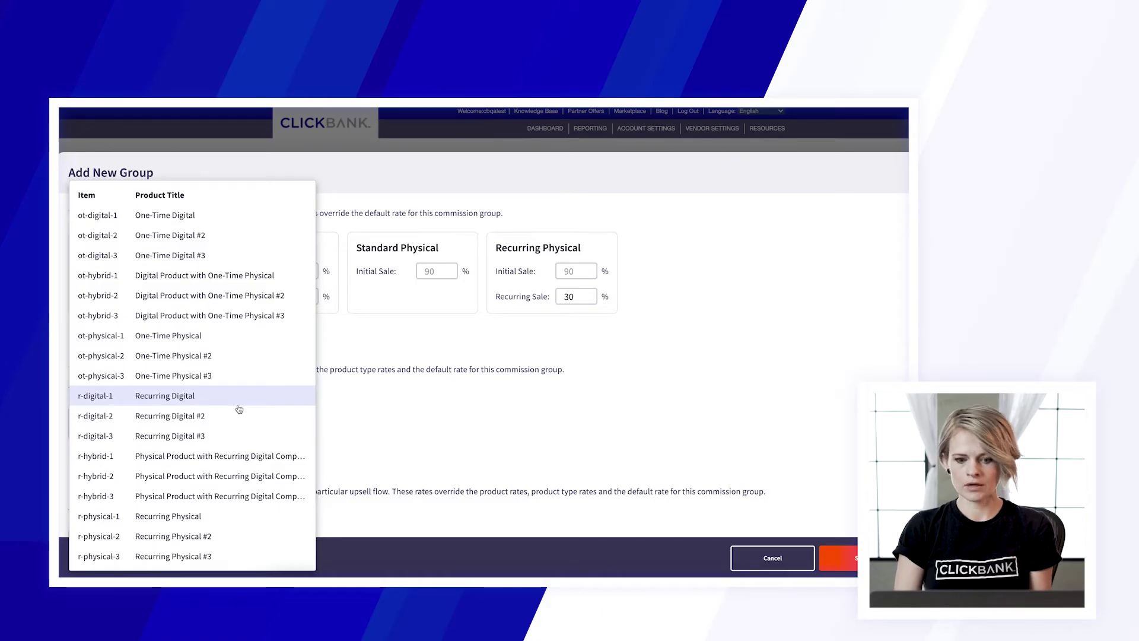
pyautogui.click(238, 406)
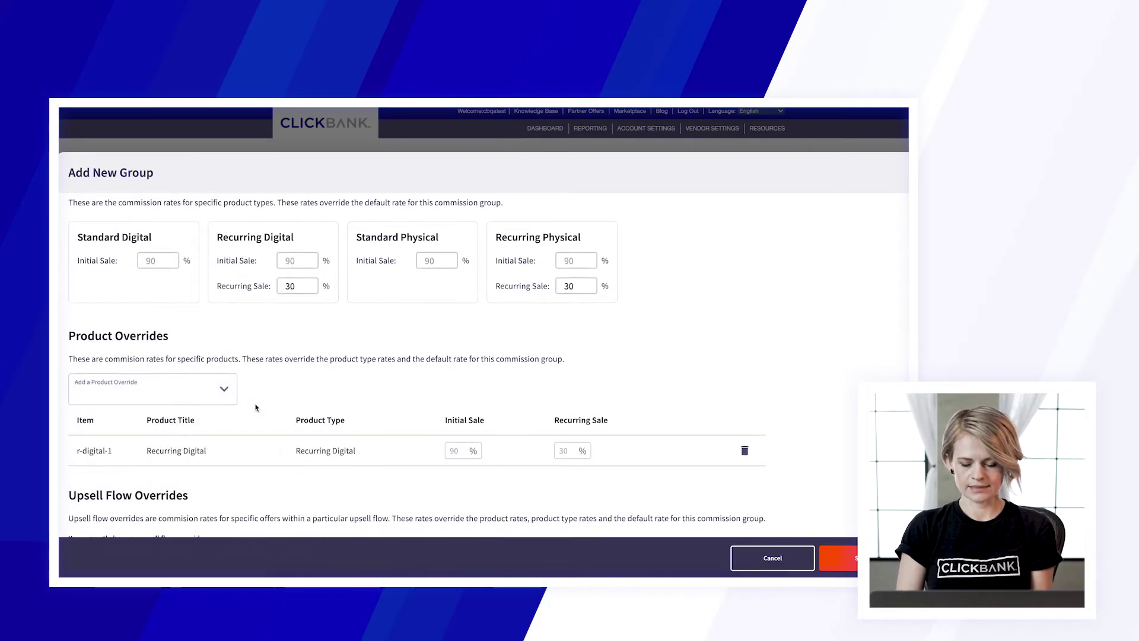
pyautogui.scroll(-1, 341, 478)
pyautogui.click(455, 415)
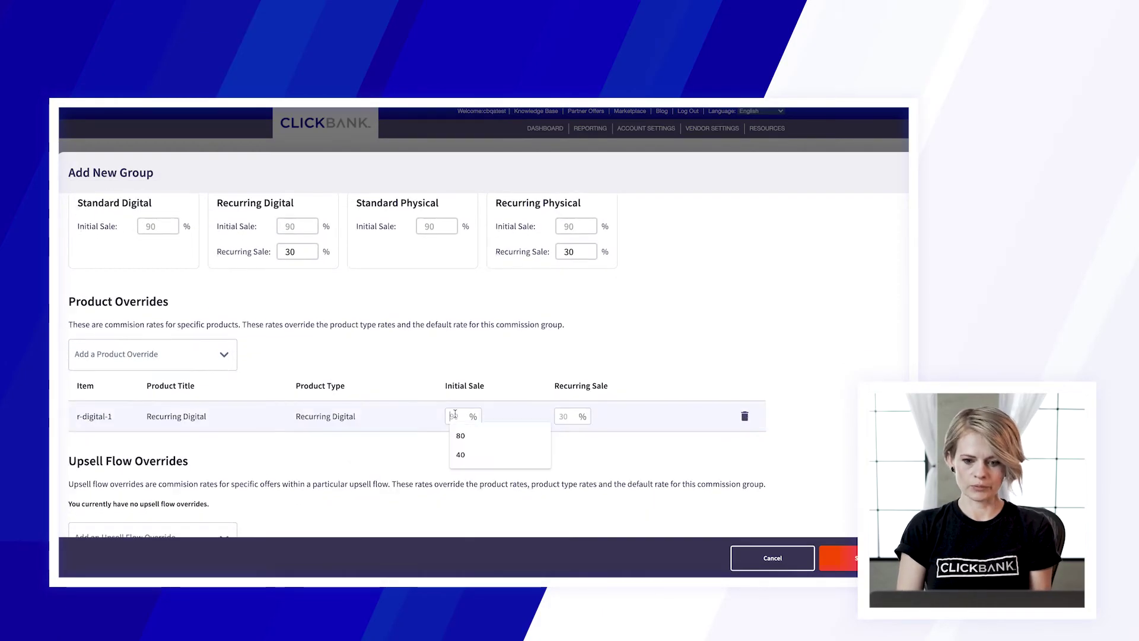
pyautogui.write('100')
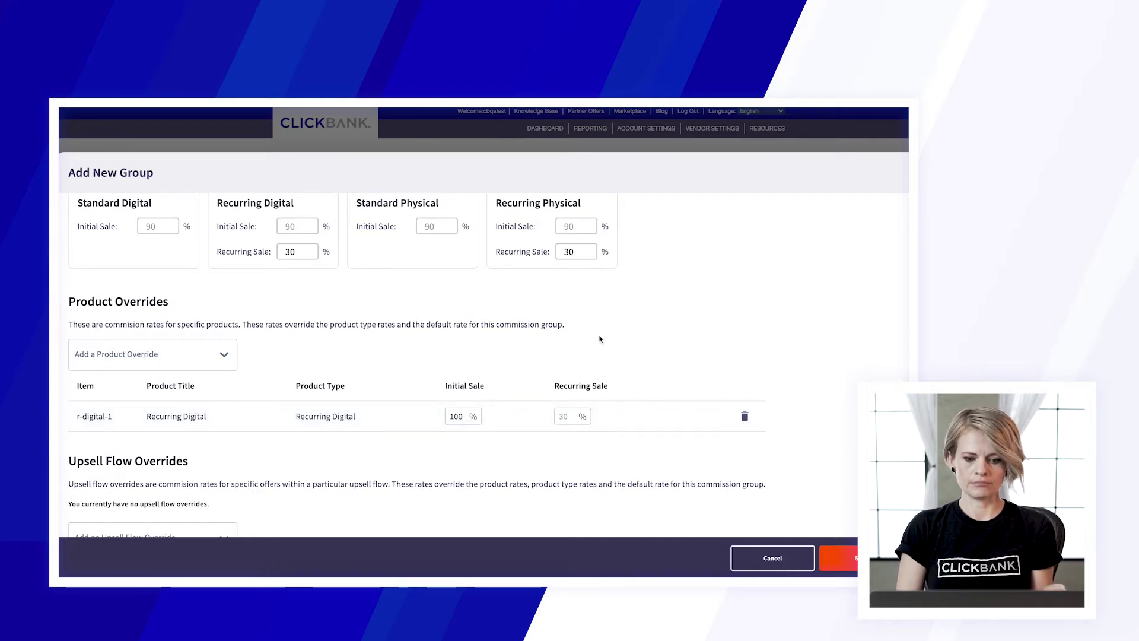
pyautogui.scroll(1, 544, 368)
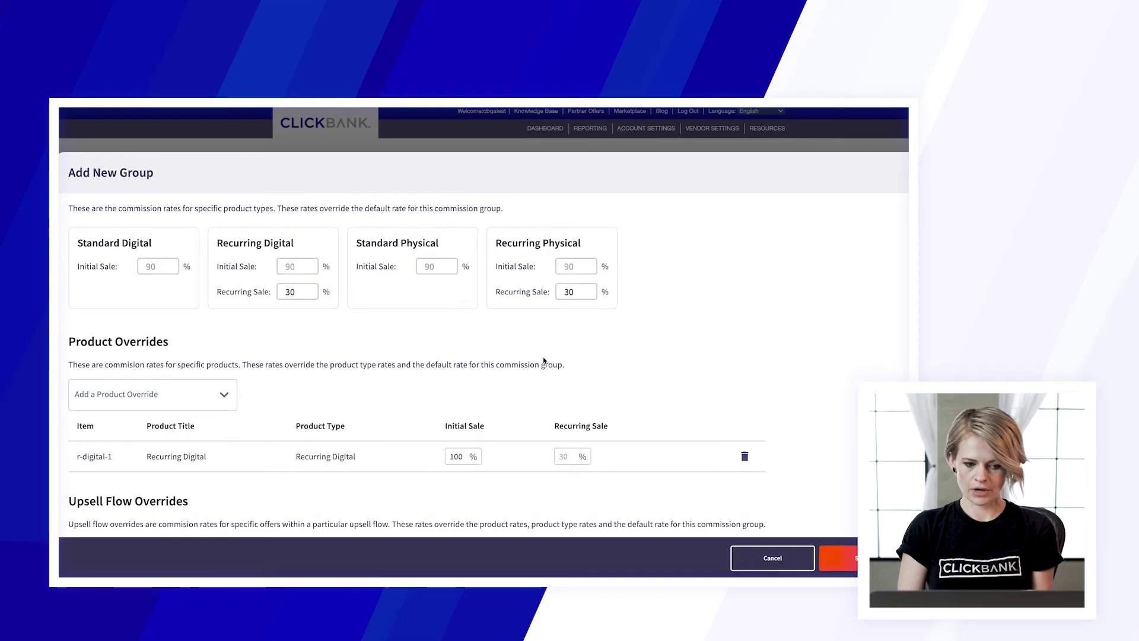
pyautogui.hotkey('shift', 'Tab')
pyautogui.hotkey('shift', 'Tab')
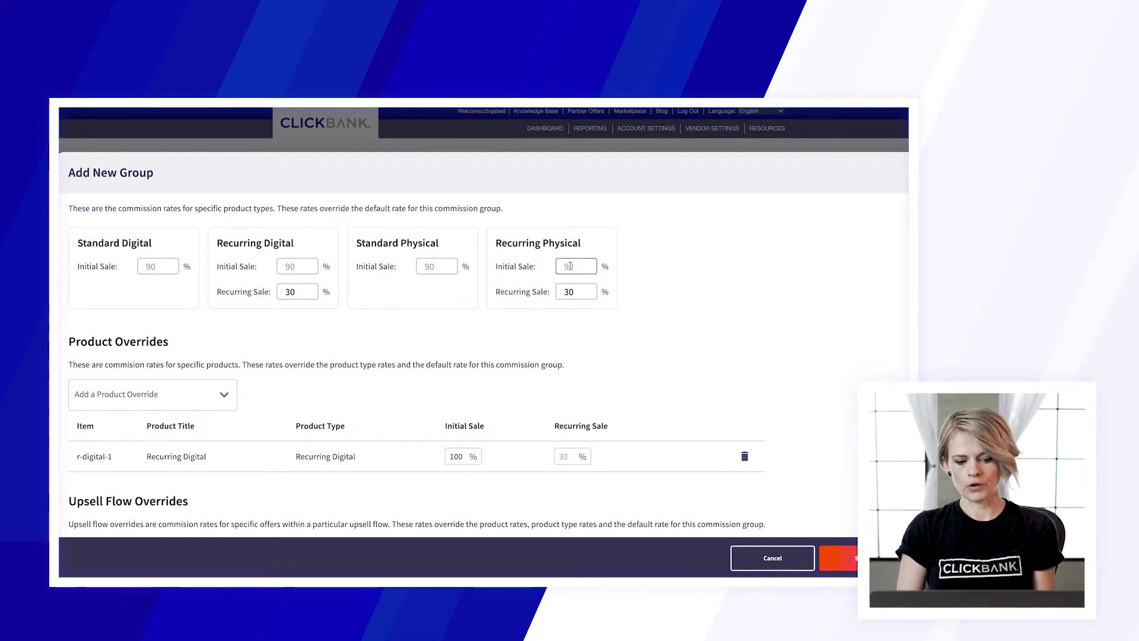
pyautogui.click(581, 406)
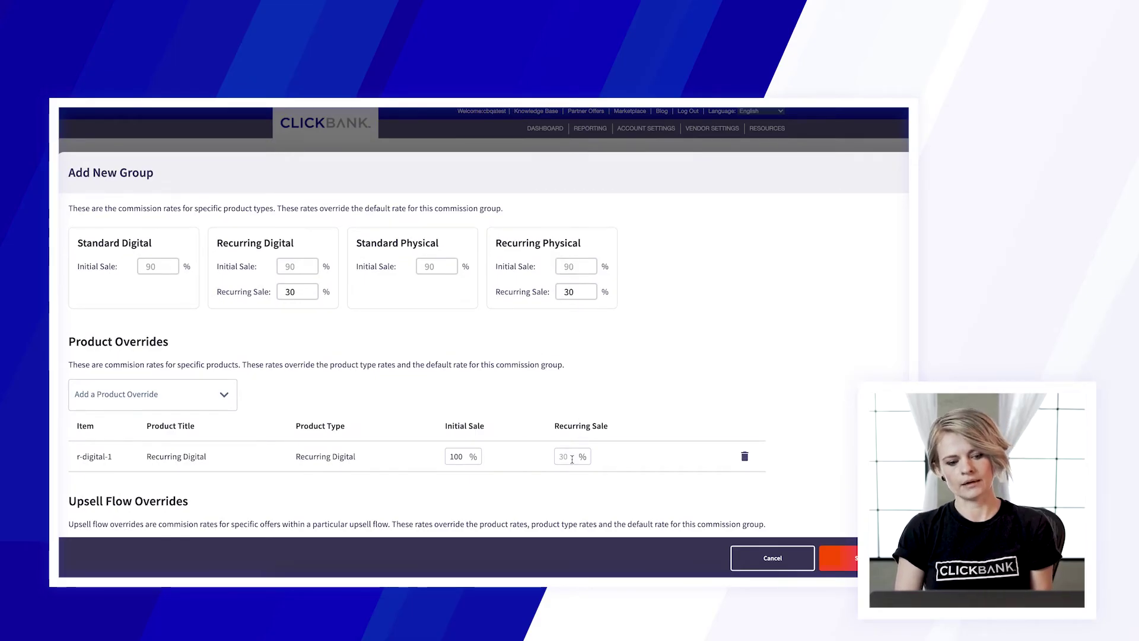
pyautogui.scroll(-2, 569, 488)
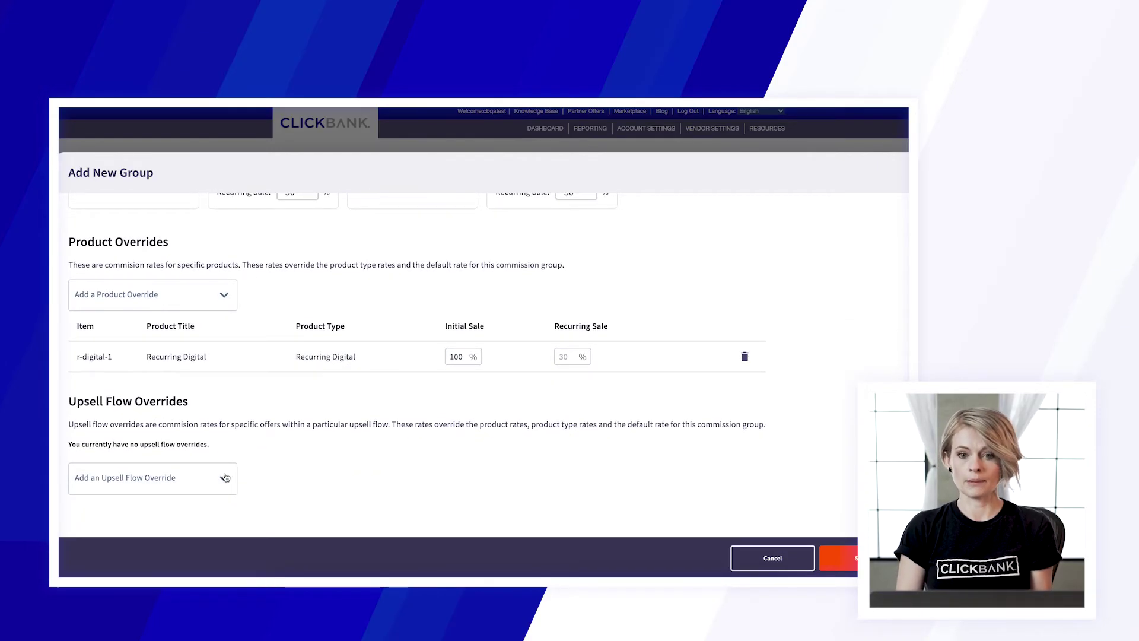
# Add an upsell flow override for One-Time Digital Flow (45902).
pyautogui.click(226, 477)
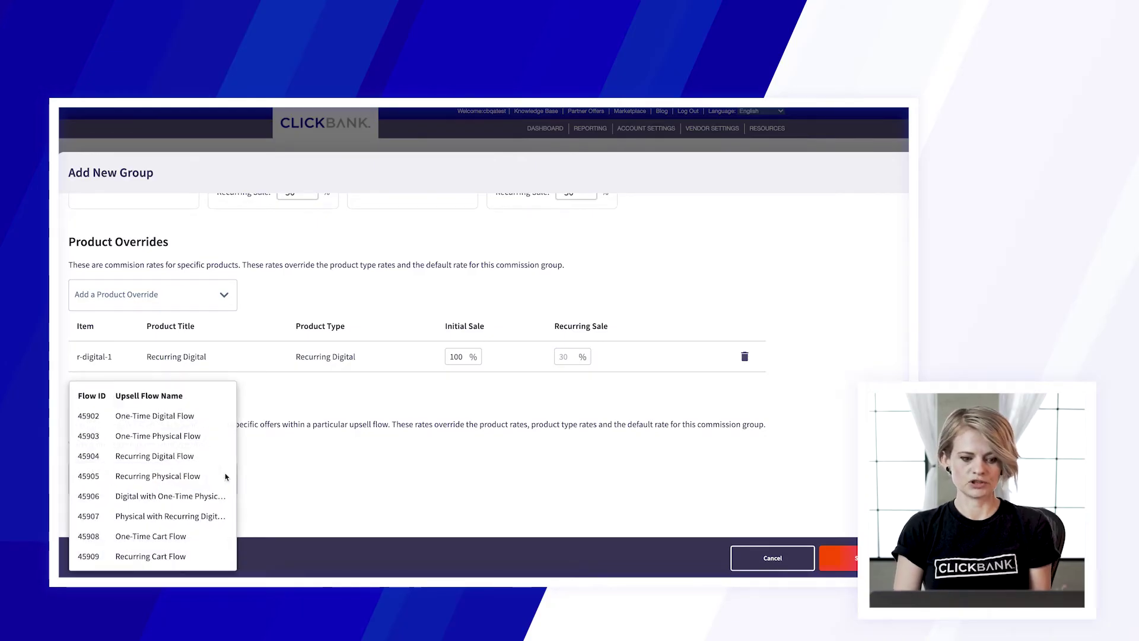
pyautogui.click(196, 417)
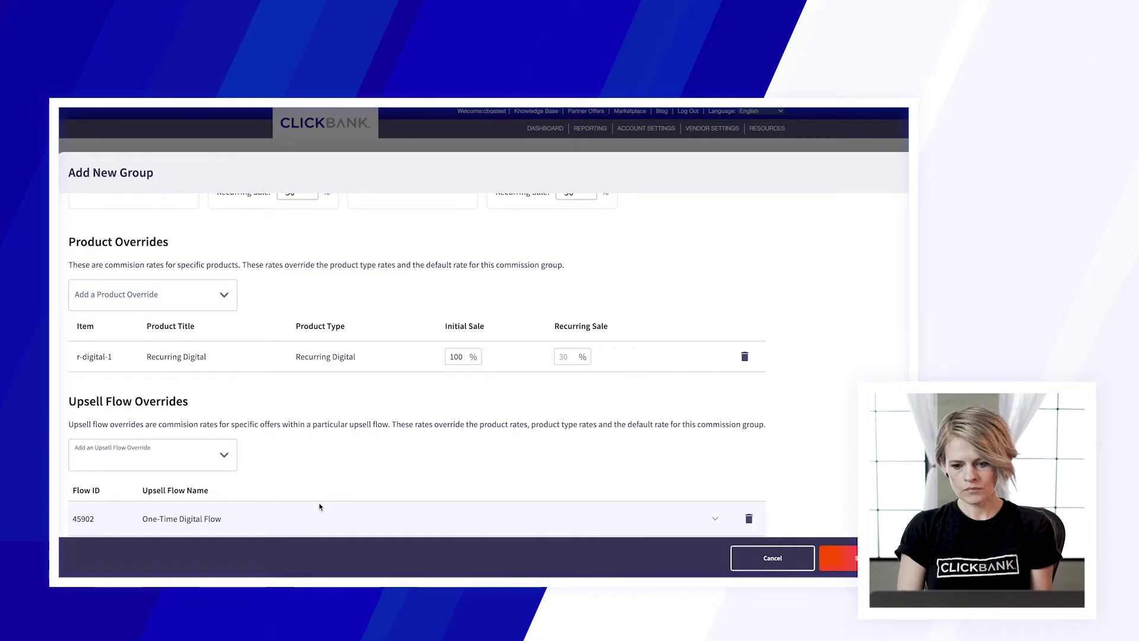
pyautogui.scroll(-1, 359, 517)
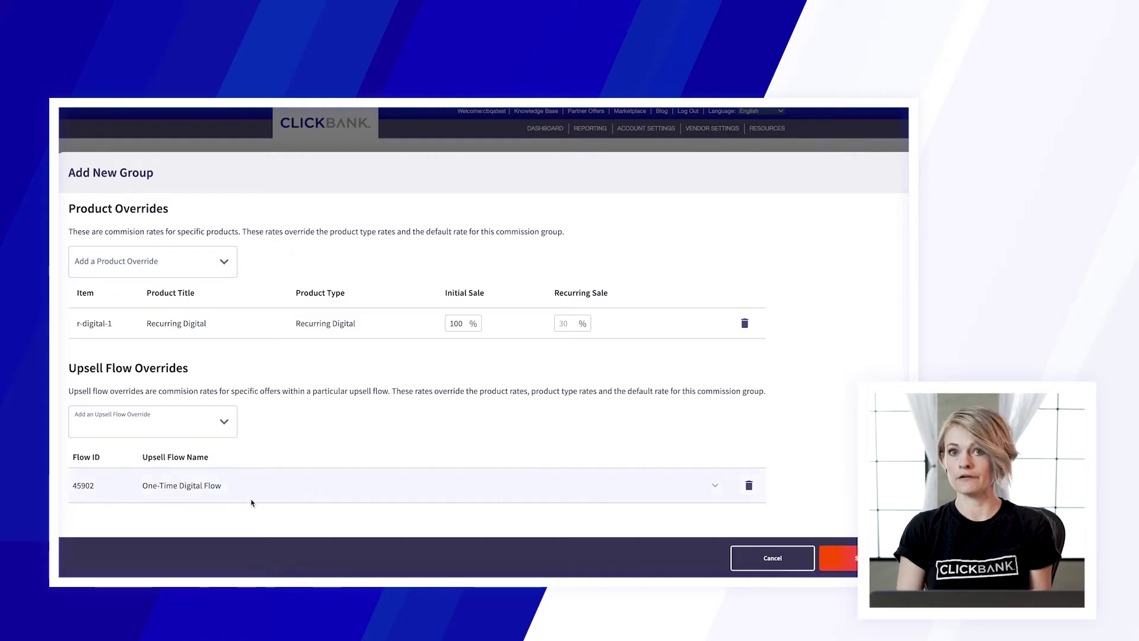
# Expand the One-Time Digital Flow override and set ot-digital-3's initial rate to 70%.
pyautogui.click(715, 486)
pyautogui.scroll(-2, 653, 425)
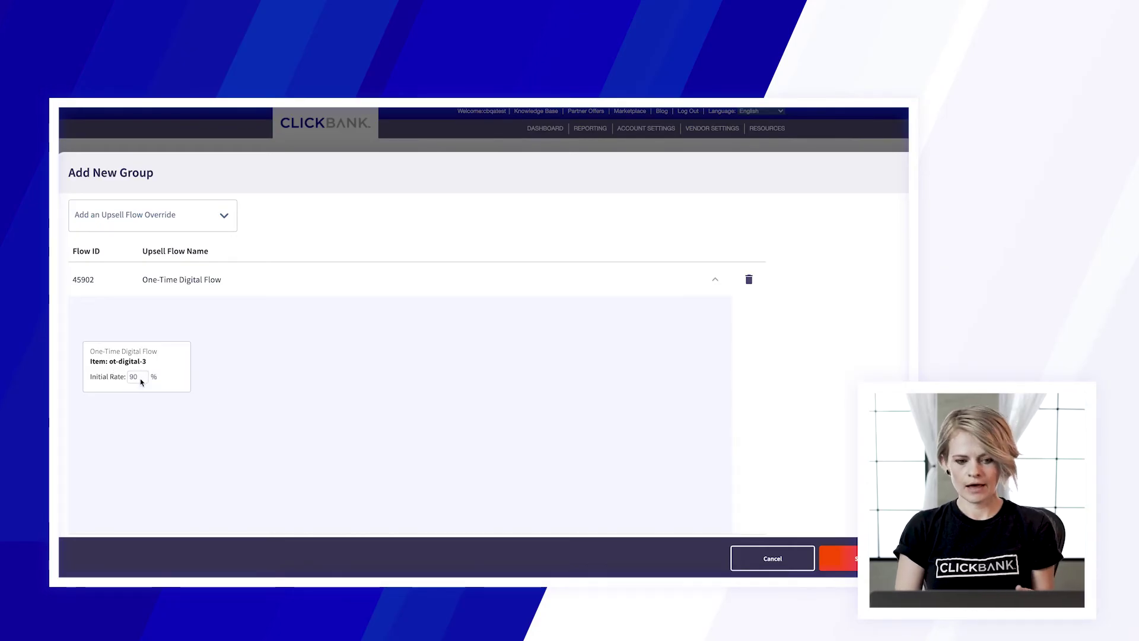
pyautogui.click(139, 380)
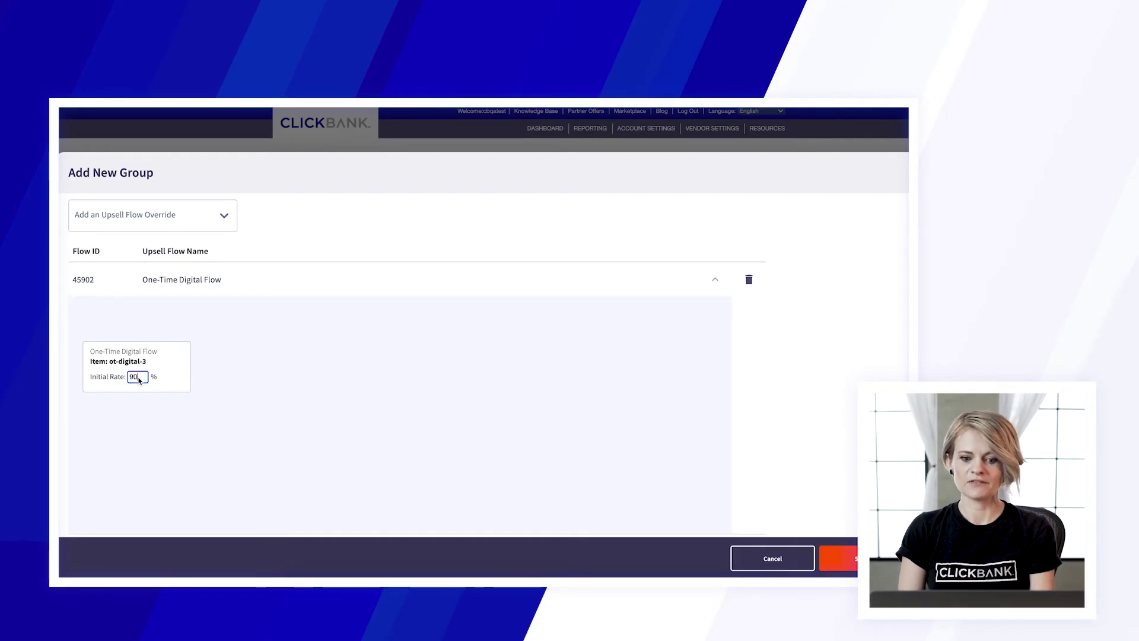
pyautogui.write('70')
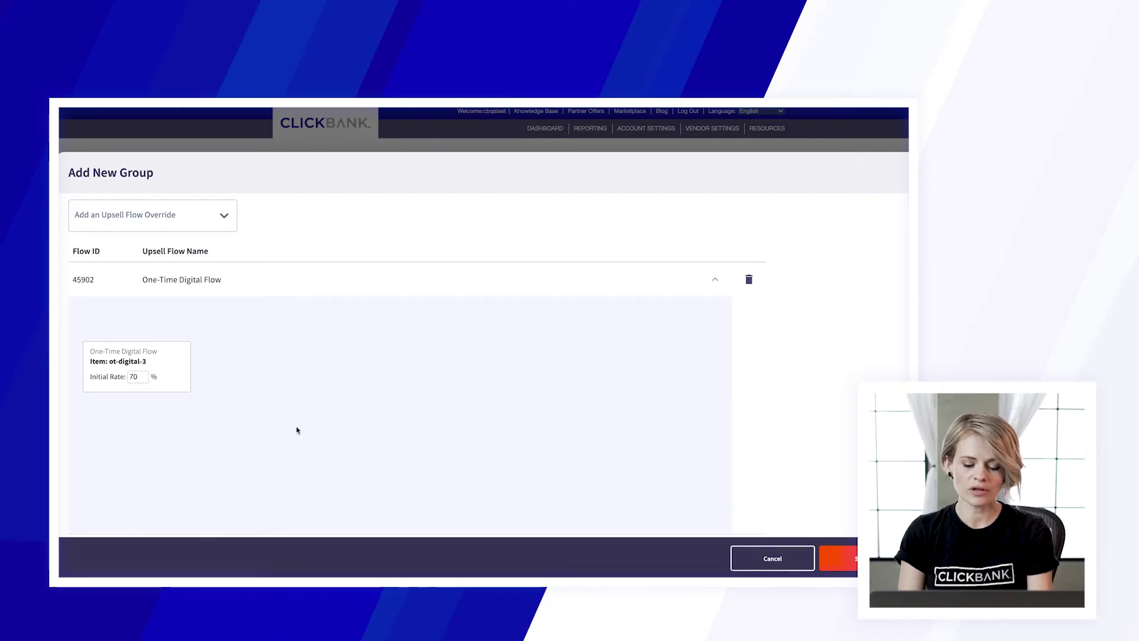
pyautogui.scroll(-1, 297, 431)
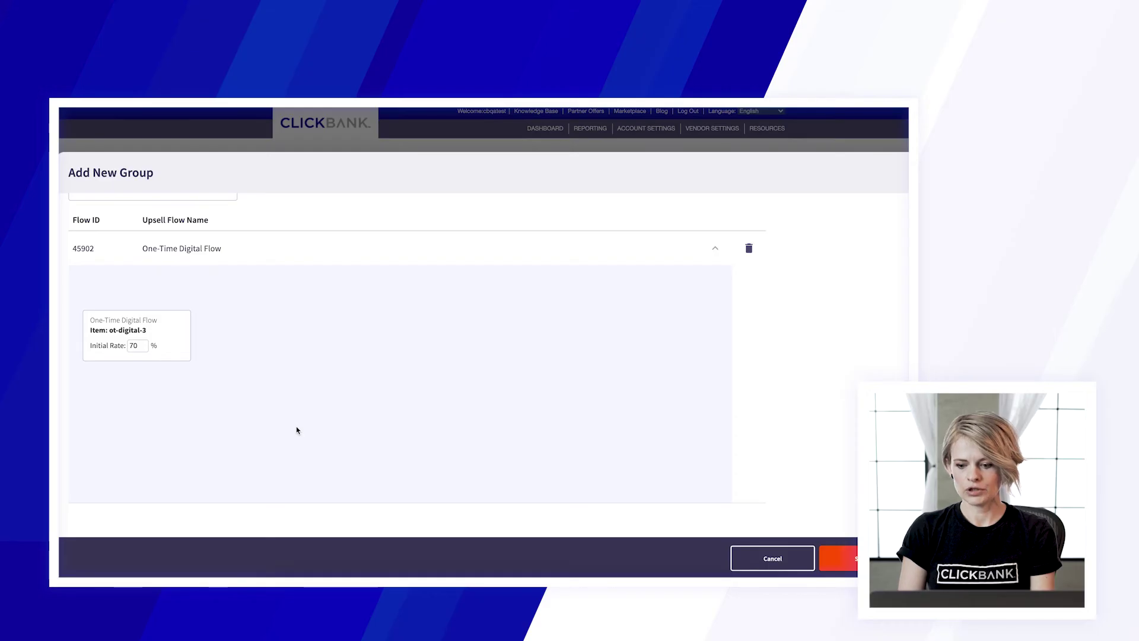
pyautogui.scroll(4, 297, 430)
pyautogui.scroll(1, 297, 430)
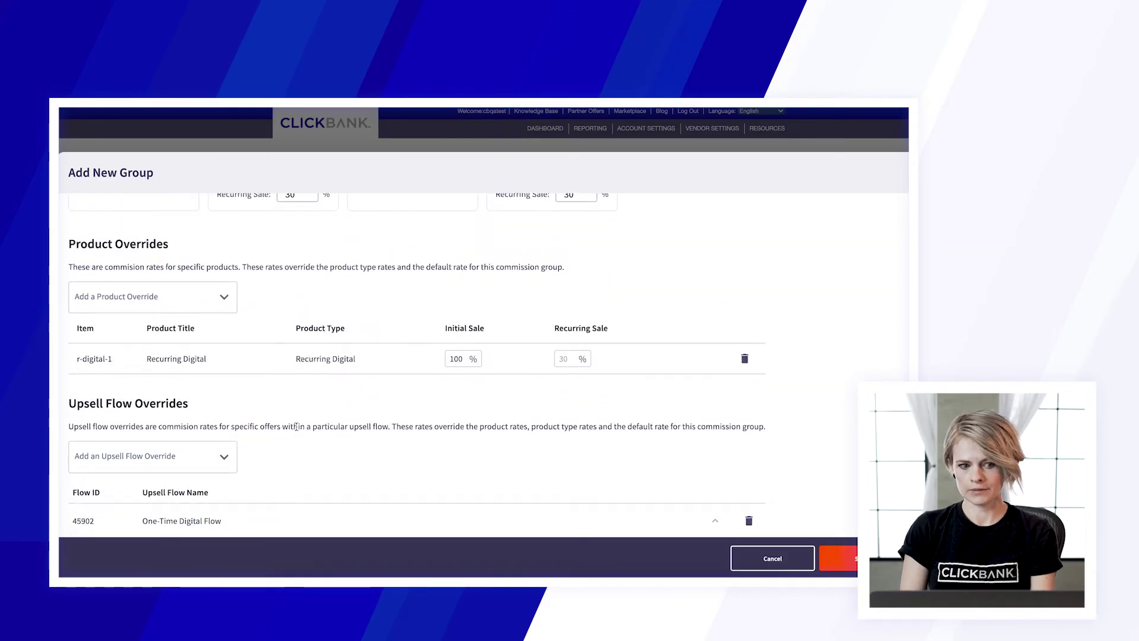
pyautogui.scroll(2, 297, 426)
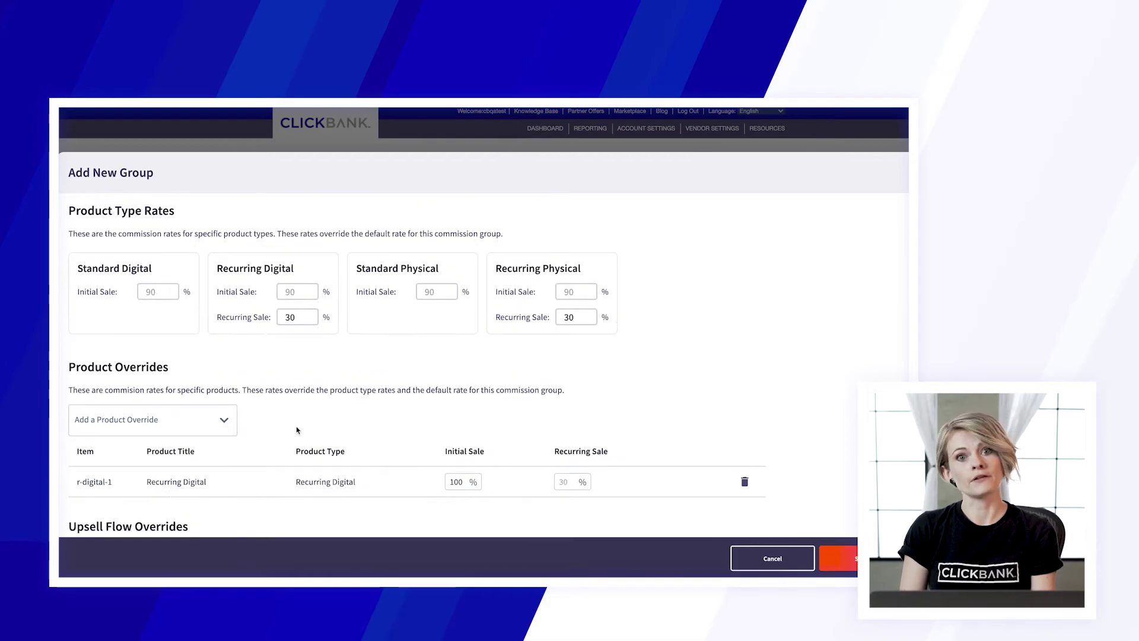
pyautogui.scroll(-2, 298, 430)
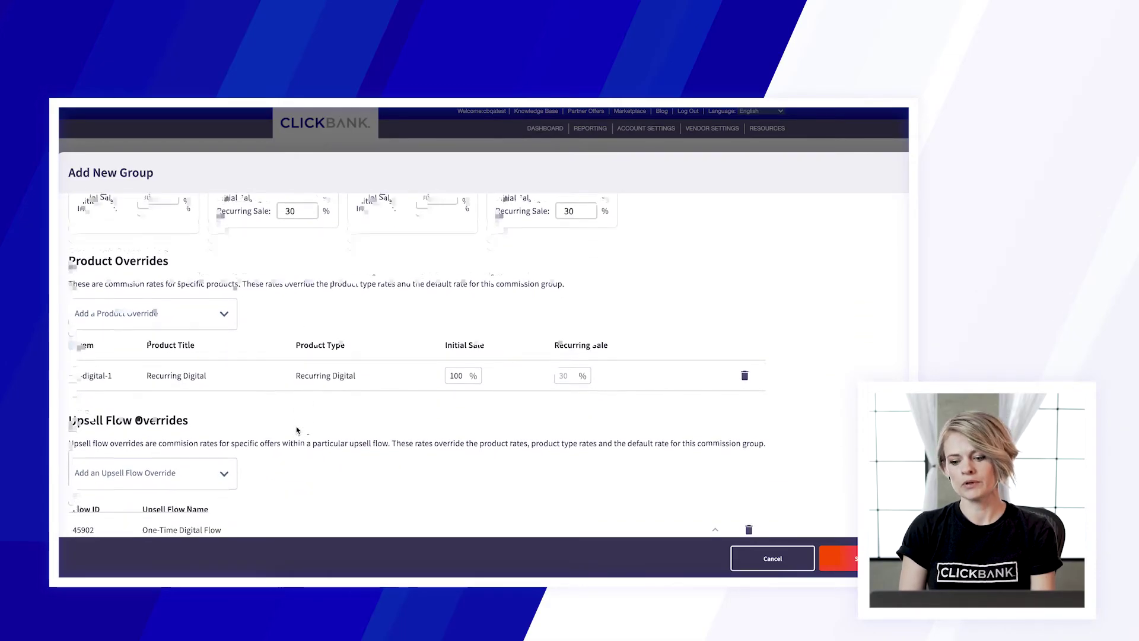
pyautogui.scroll(-2, 297, 426)
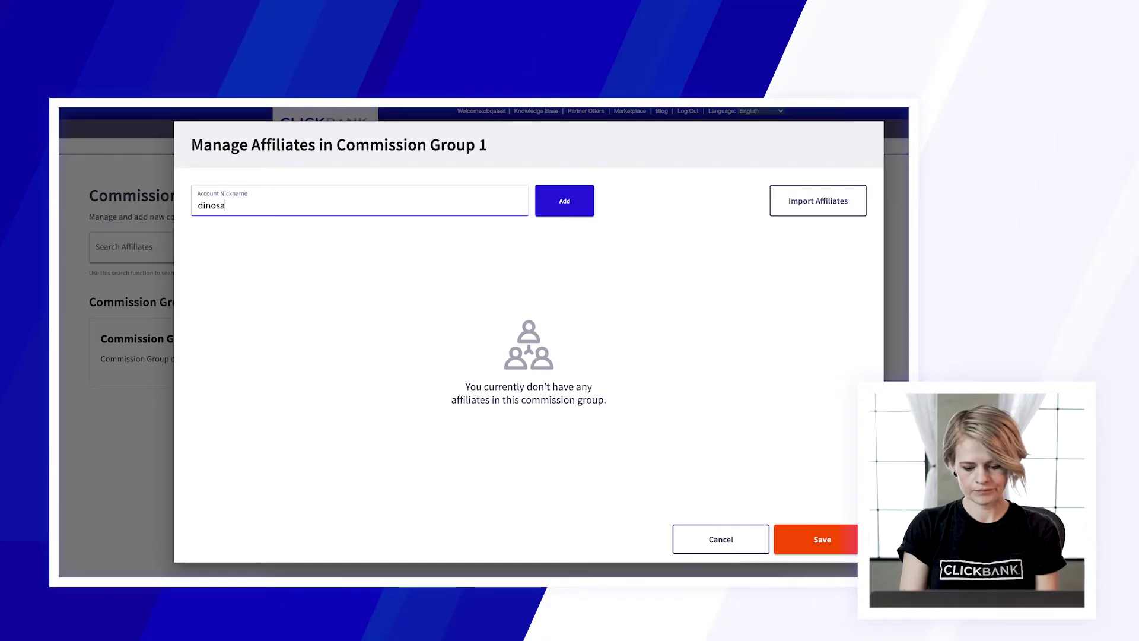
# Add dinosaur, then kitty and puppy, as affiliates by account nickname.
pyautogui.click(564, 200)
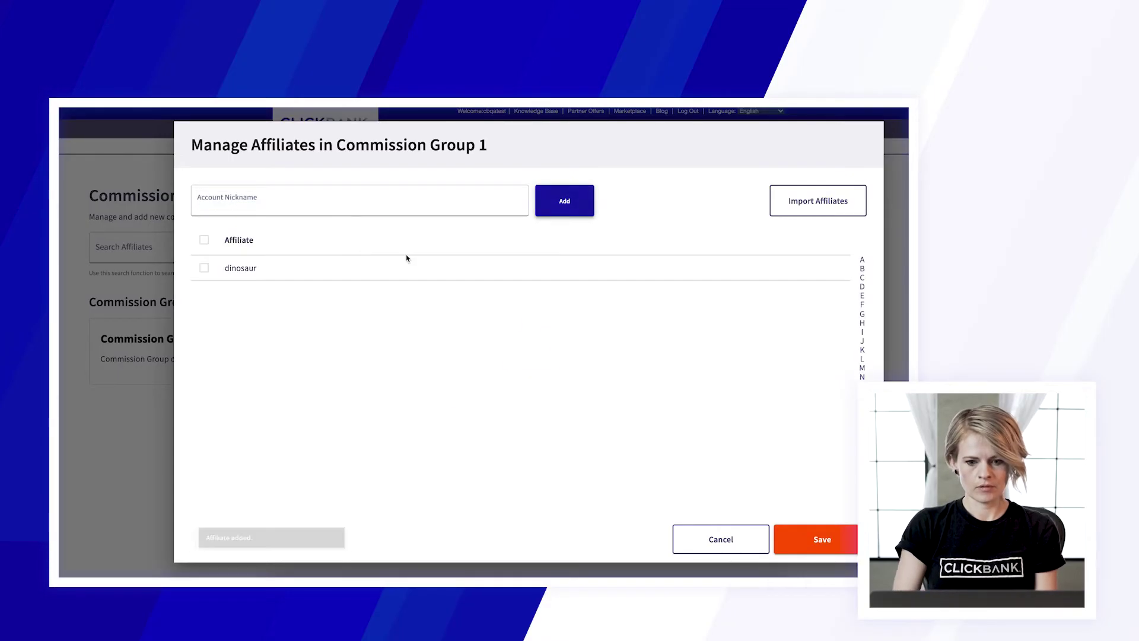
pyautogui.click(298, 201)
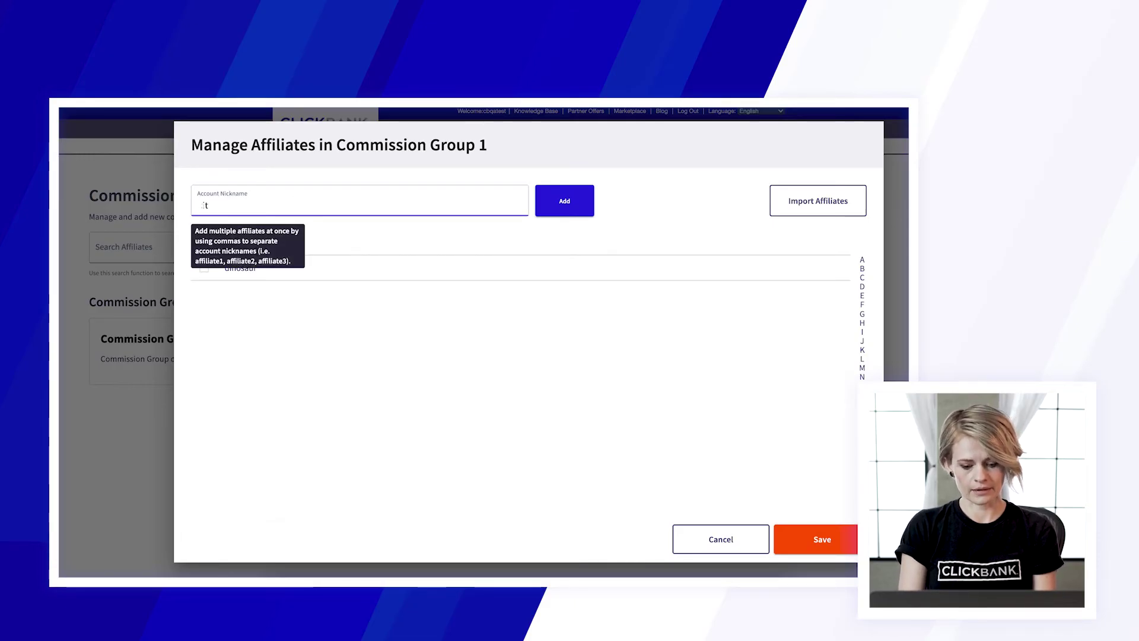
pyautogui.write('kitty, puppy')
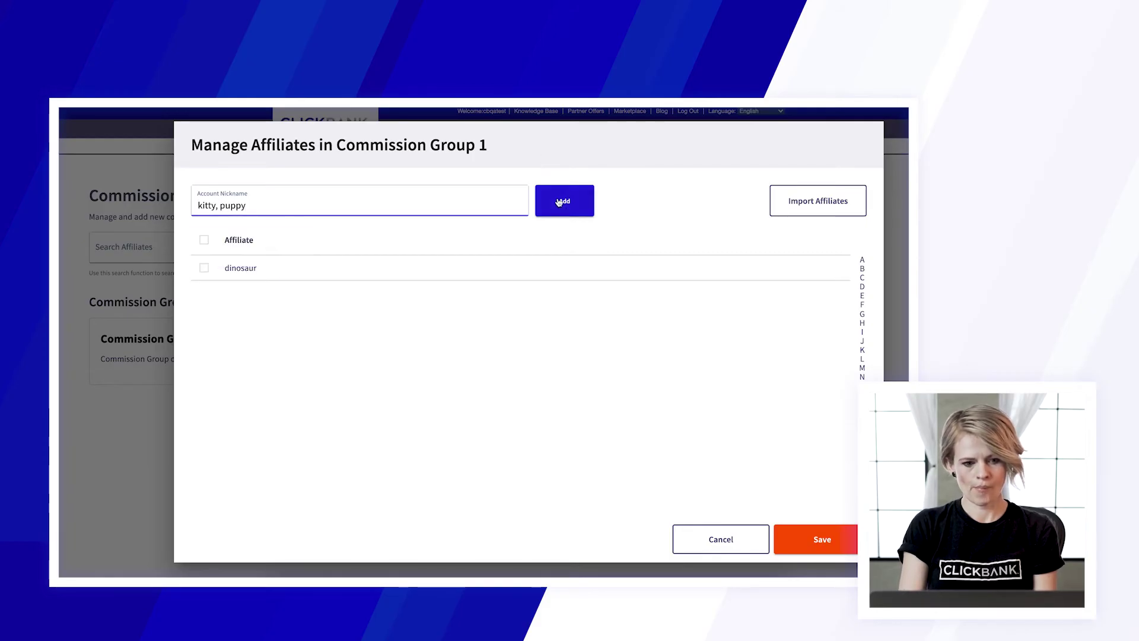
pyautogui.click(563, 199)
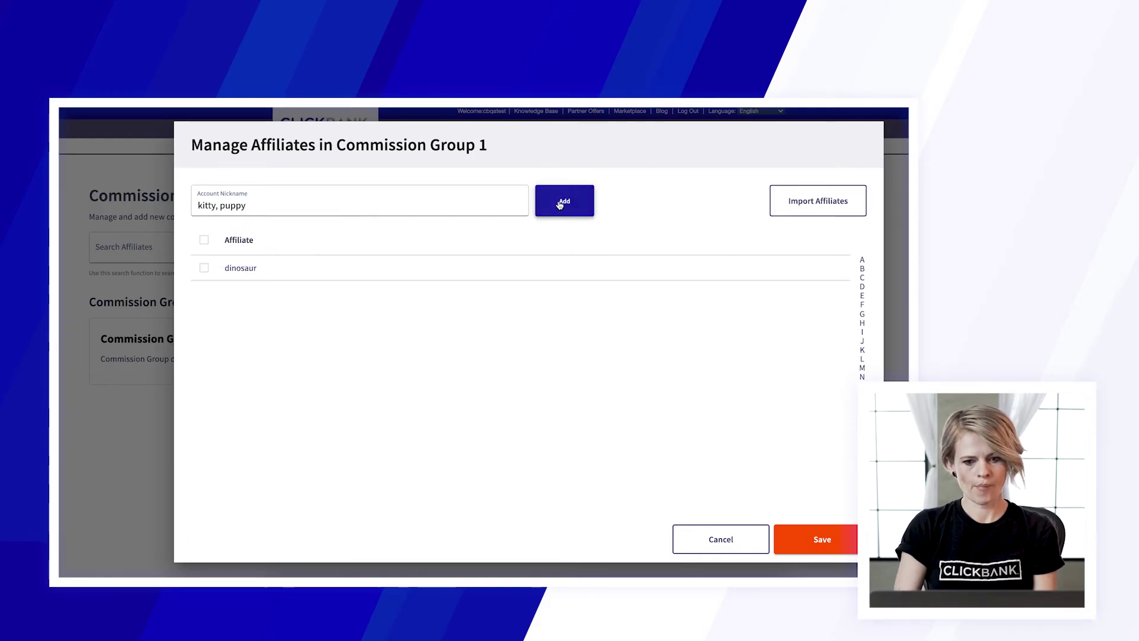
pyautogui.click(833, 209)
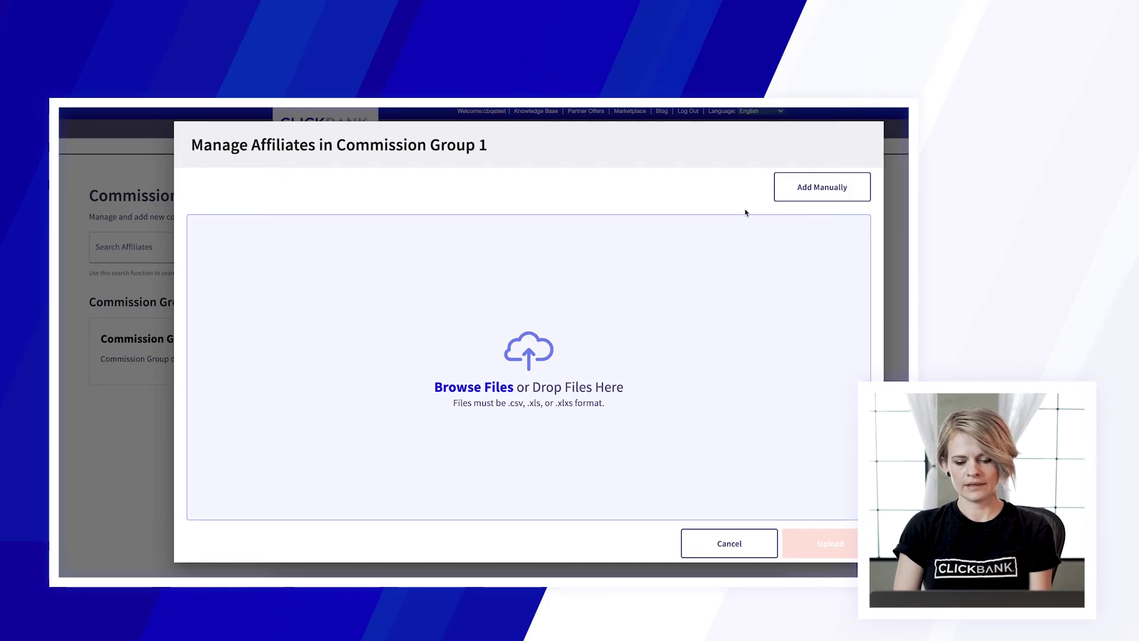
# Return to manual affiliate entry and save Commission Group 1 with its three affiliates.
pyautogui.click(821, 187)
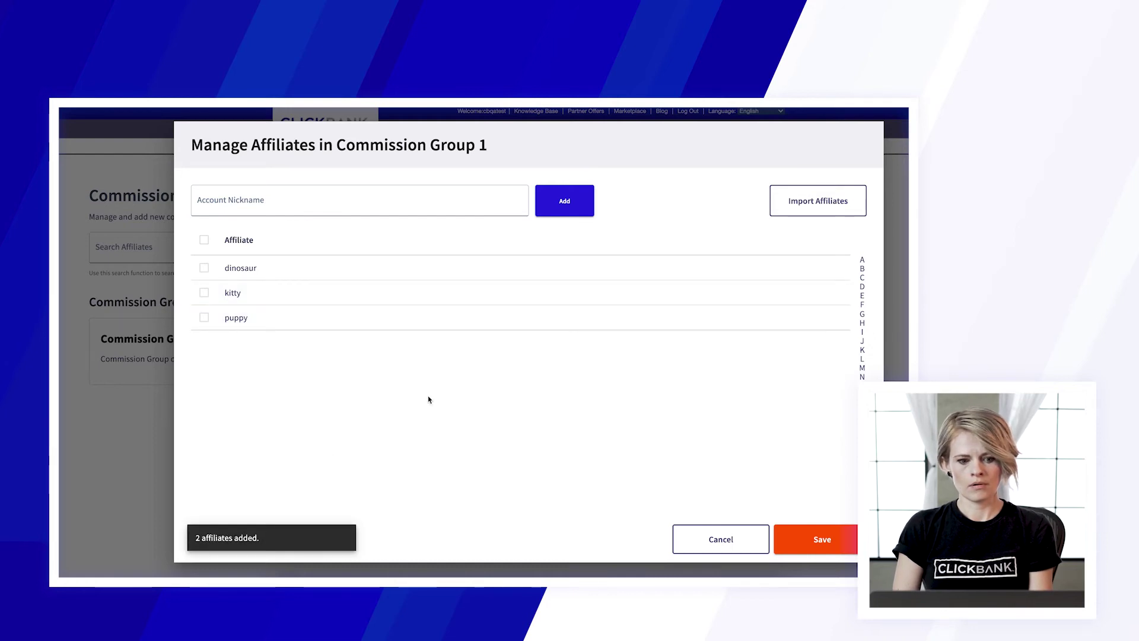
pyautogui.click(837, 545)
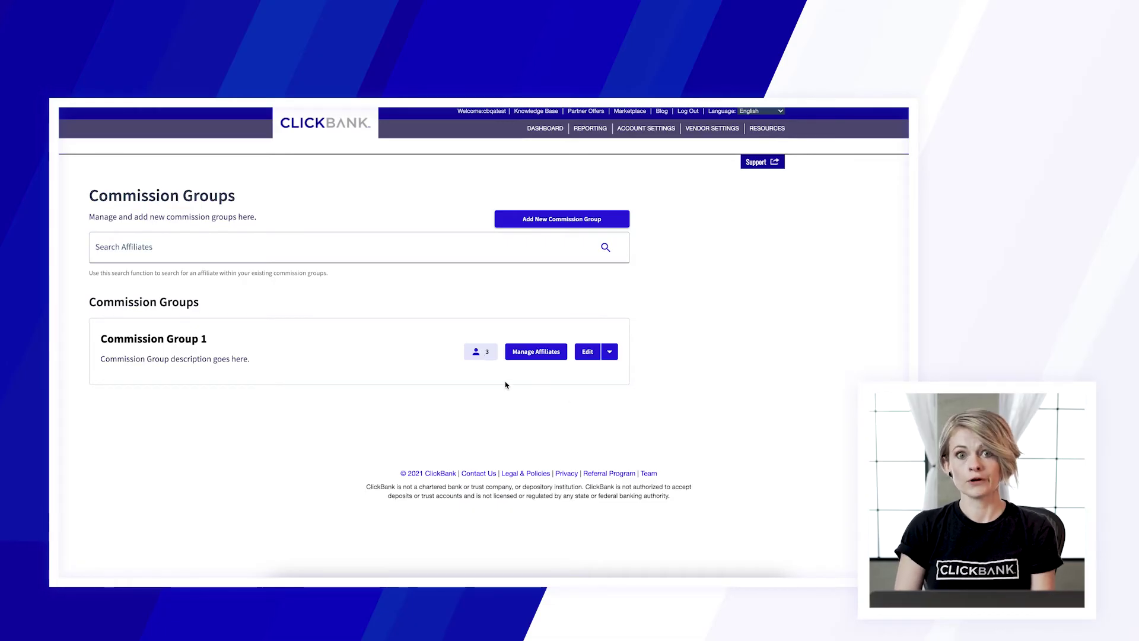
# Review Commission Group 1's settings, then pause the group from the Edit dropdown.
pyautogui.click(588, 353)
pyautogui.scroll(-6, 534, 382)
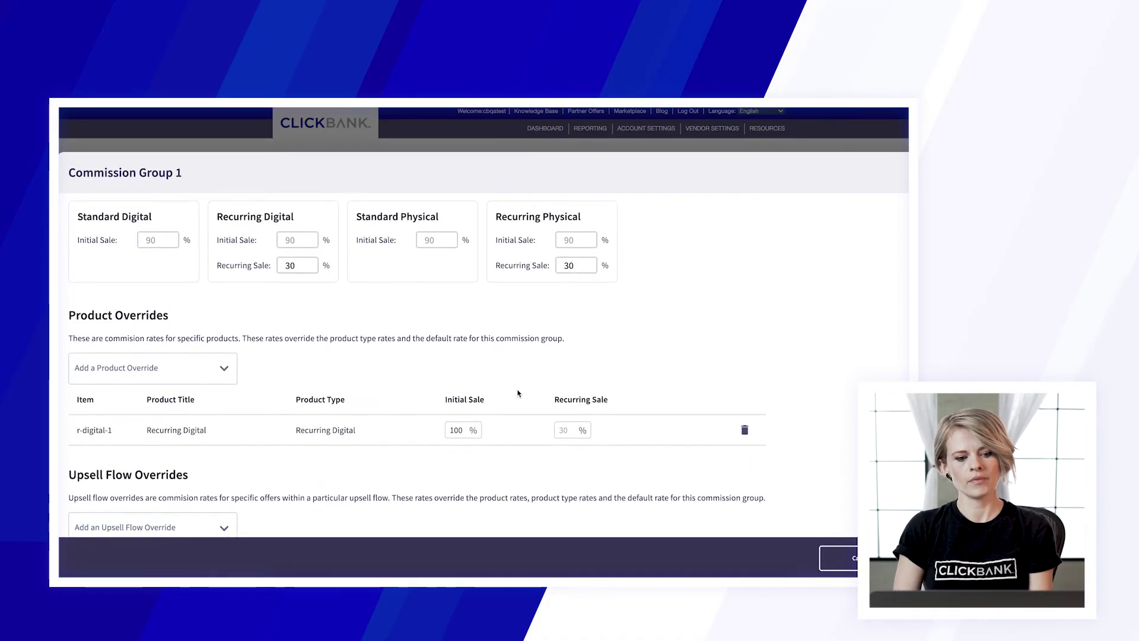
pyautogui.scroll(-3, 519, 392)
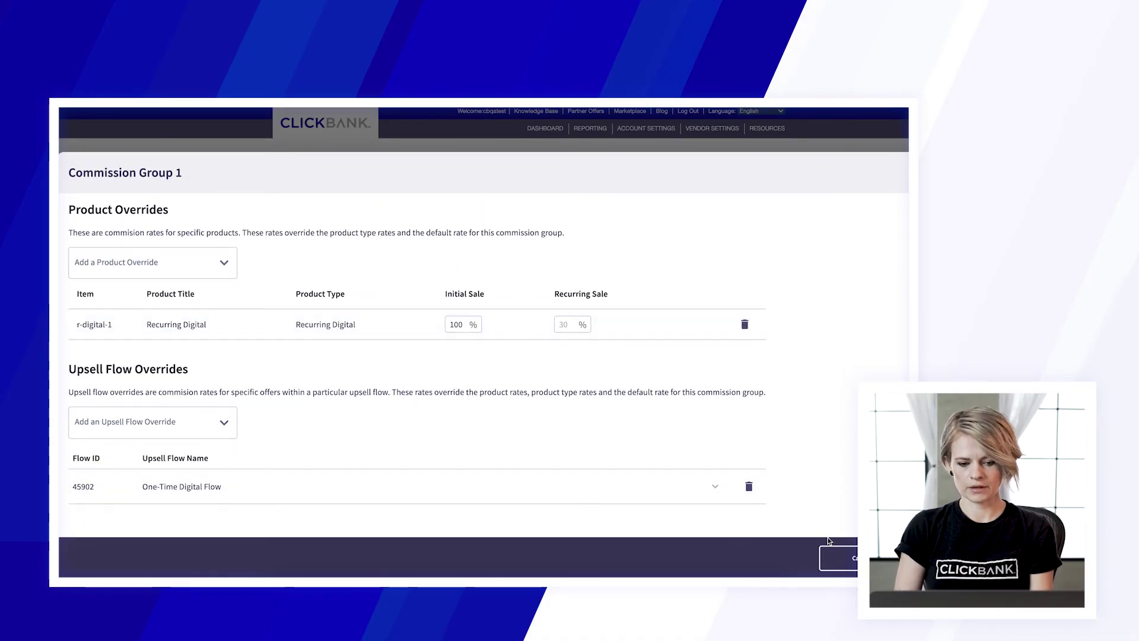
pyautogui.click(854, 559)
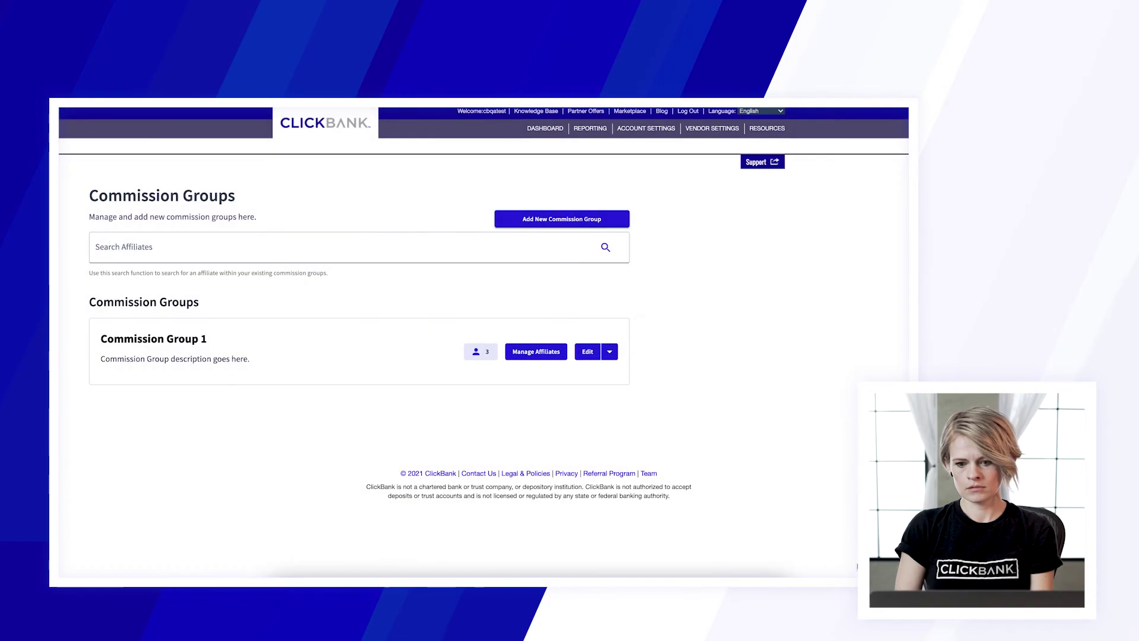
pyautogui.click(610, 352)
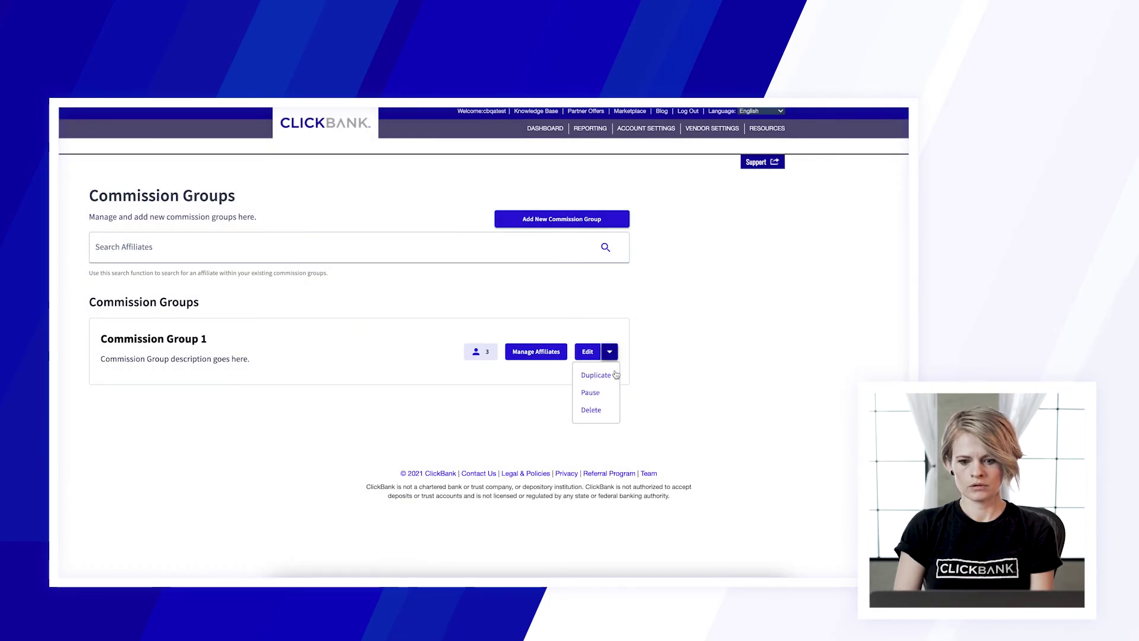
pyautogui.click(593, 393)
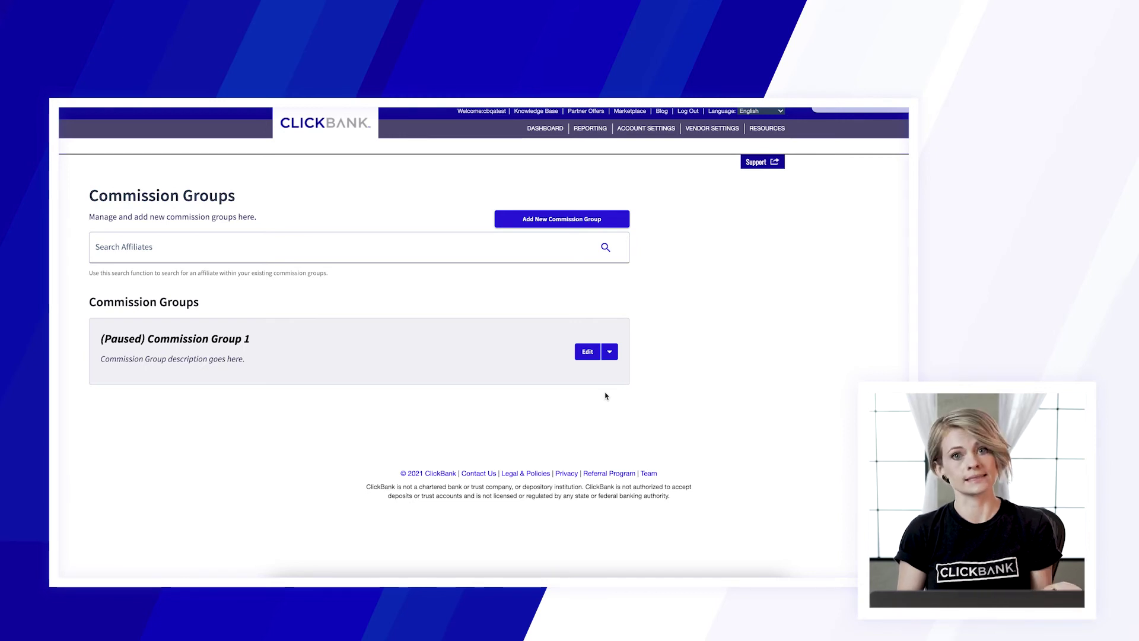
# Resume the paused Commission Group 1 from its Edit dropdown.
pyautogui.click(611, 352)
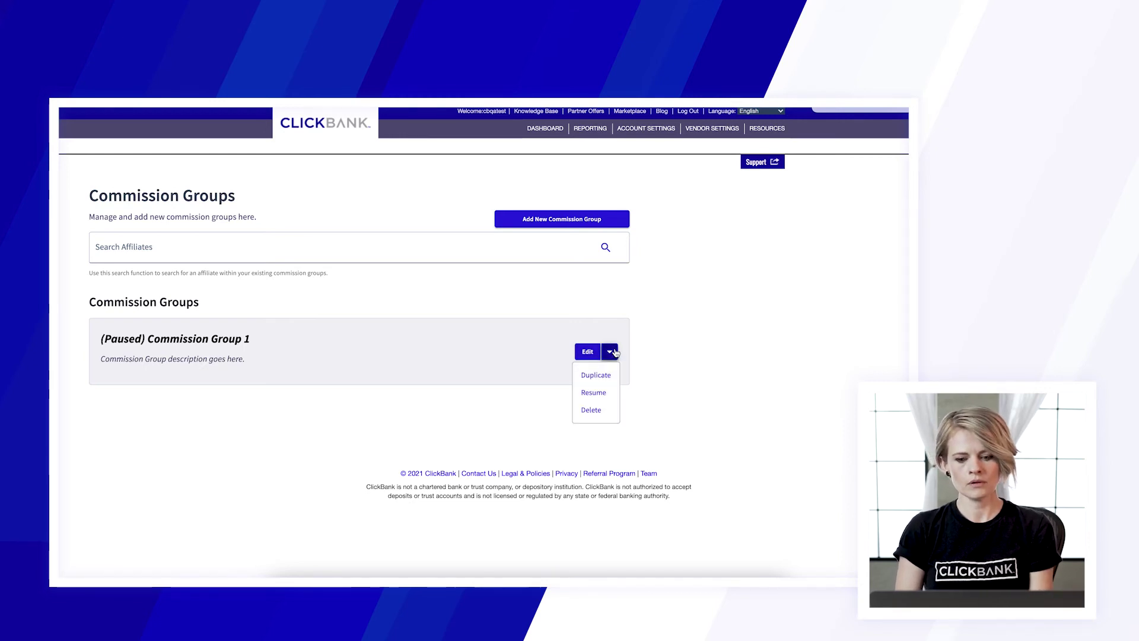
pyautogui.click(594, 393)
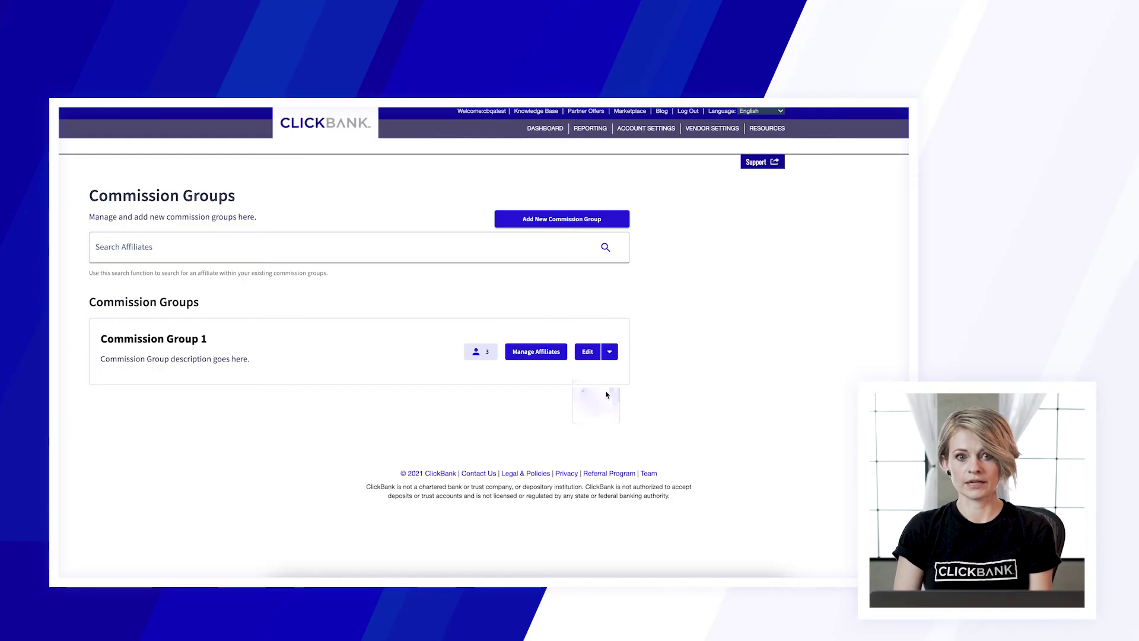
# In Group 1's affiliate list, reassign dinosaur to Commission Group 2 and save.
pyautogui.click(611, 353)
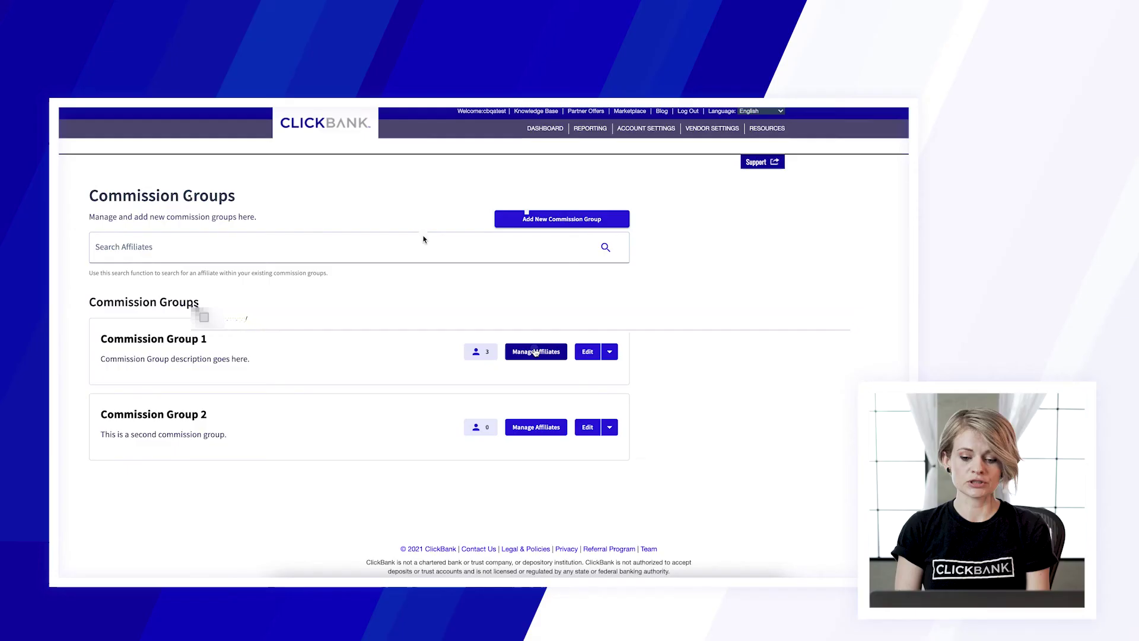
pyautogui.click(531, 349)
pyautogui.click(529, 266)
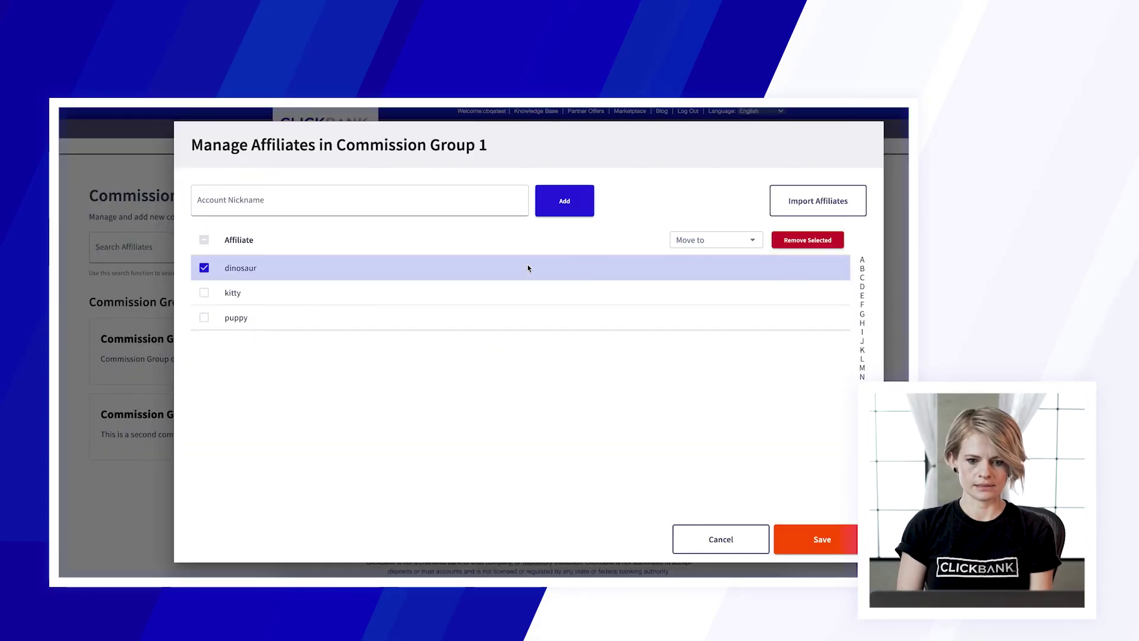
pyautogui.click(746, 241)
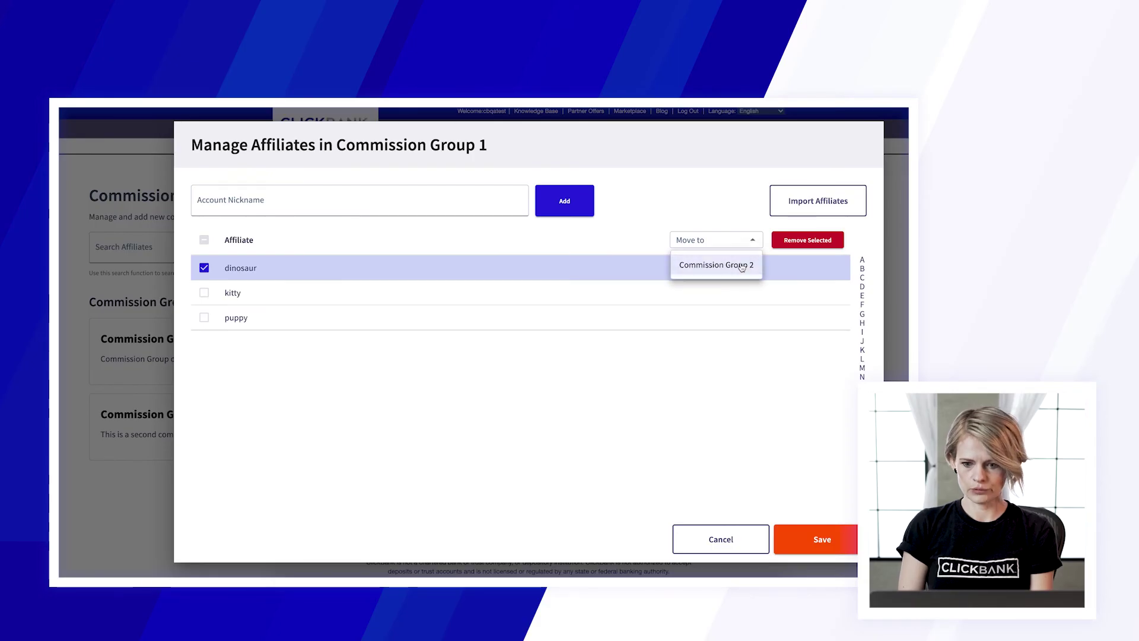
pyautogui.click(740, 267)
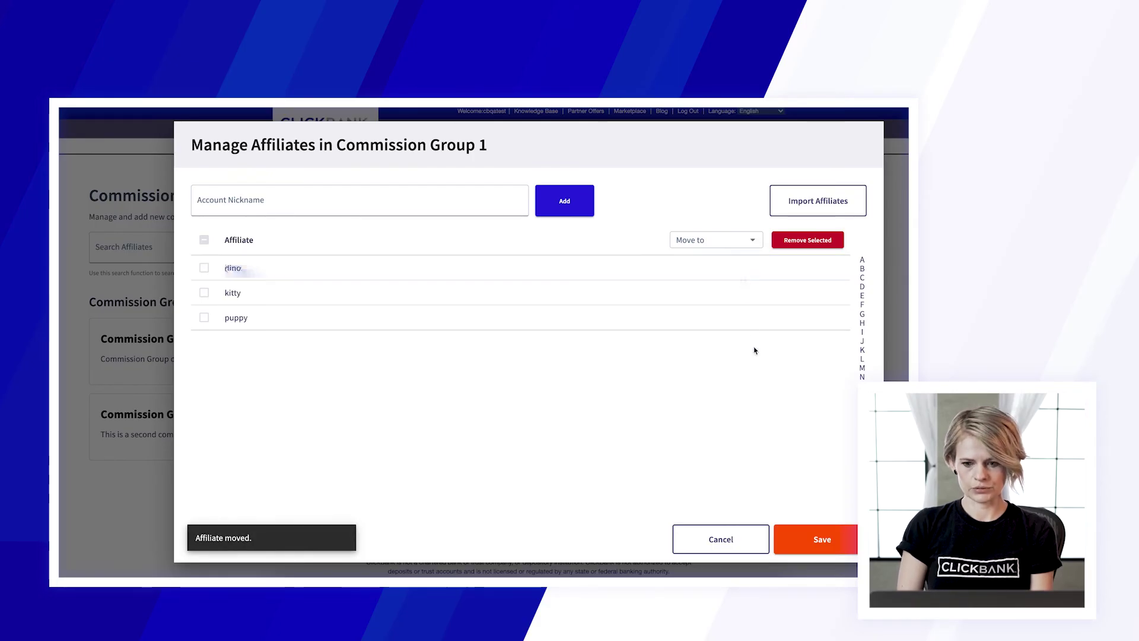
pyautogui.click(821, 540)
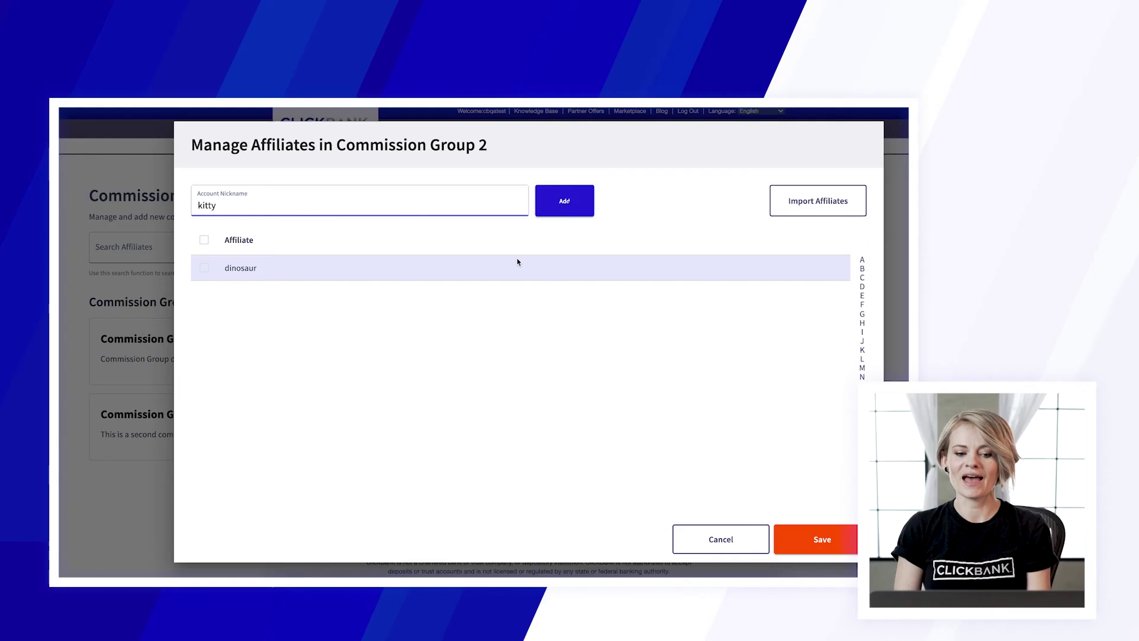
# Add kitty to Commission Group 2 and confirm moving it over from Group 1.
pyautogui.click(571, 202)
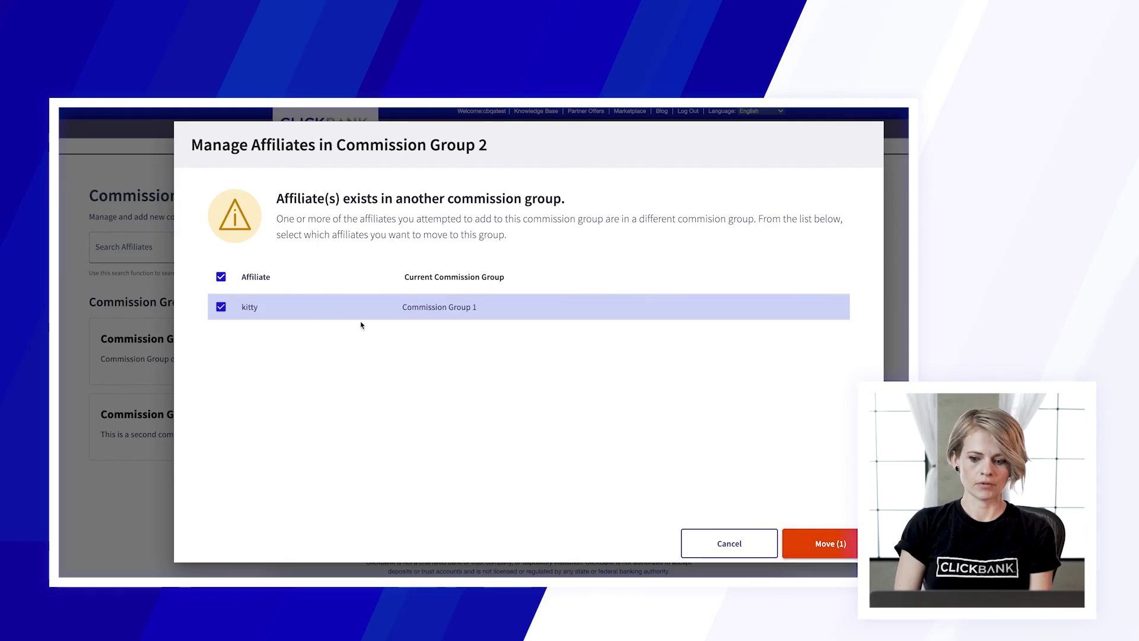
pyautogui.click(223, 310)
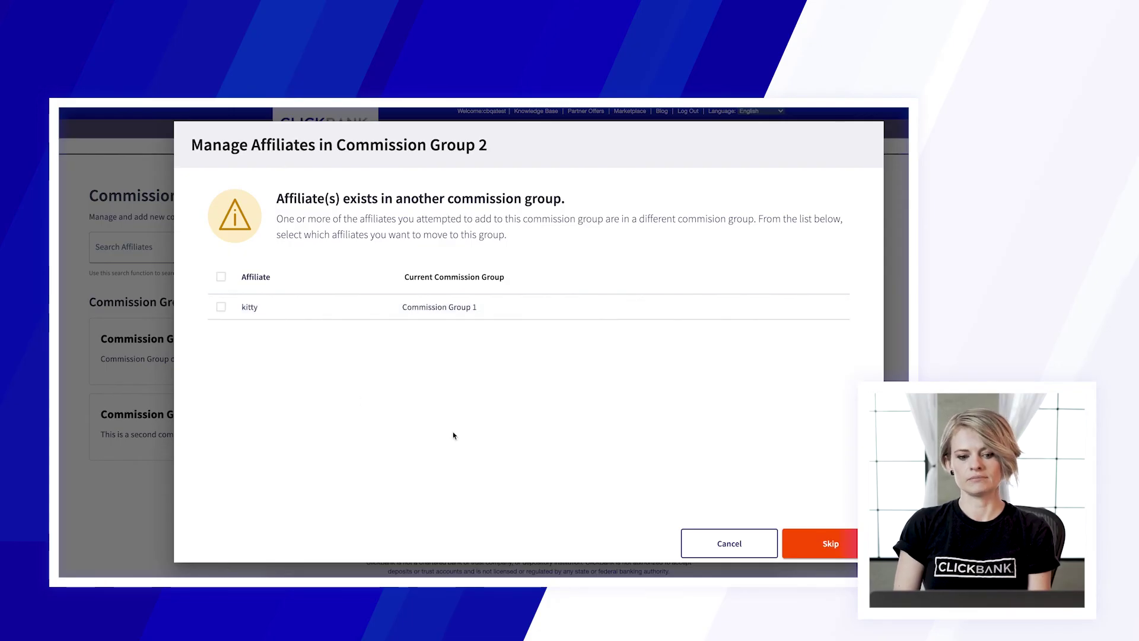
pyautogui.click(222, 307)
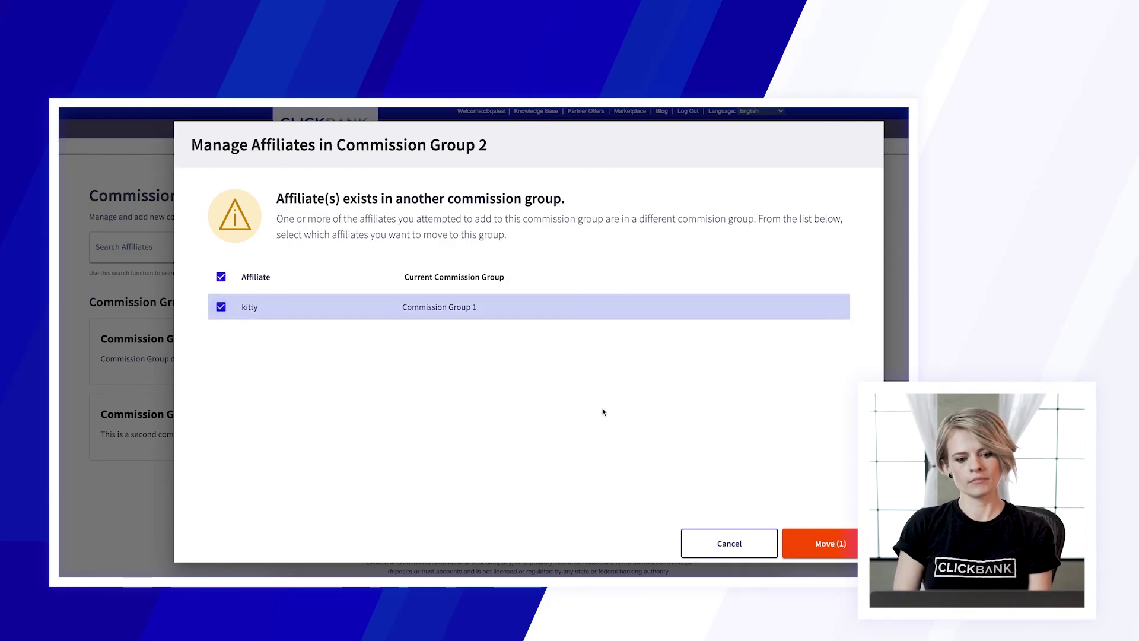
pyautogui.click(844, 551)
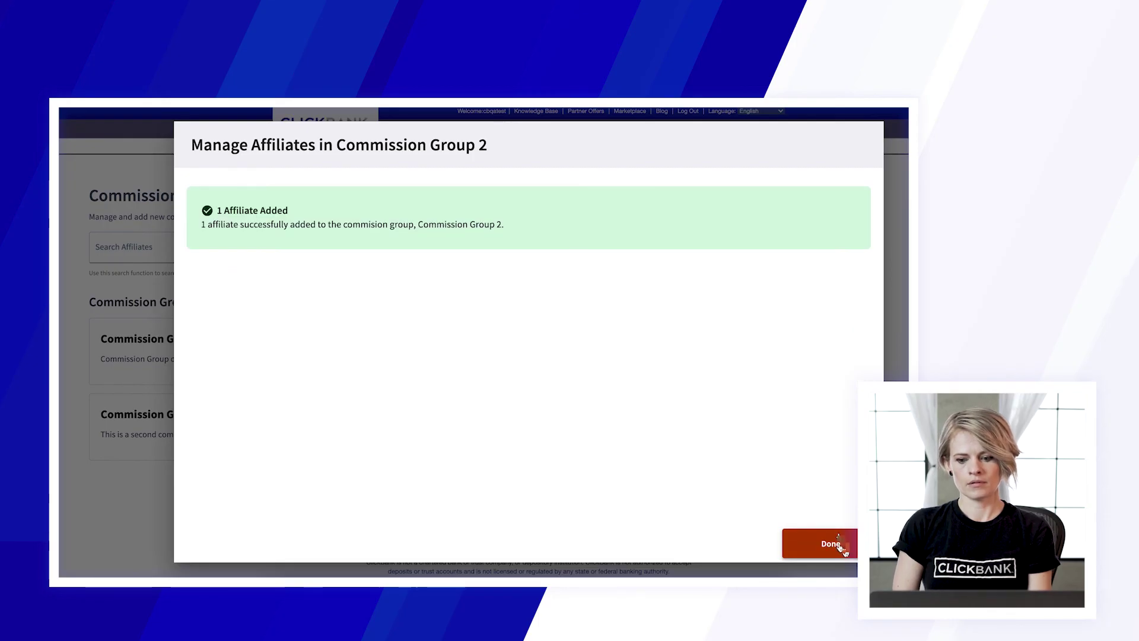
pyautogui.click(841, 547)
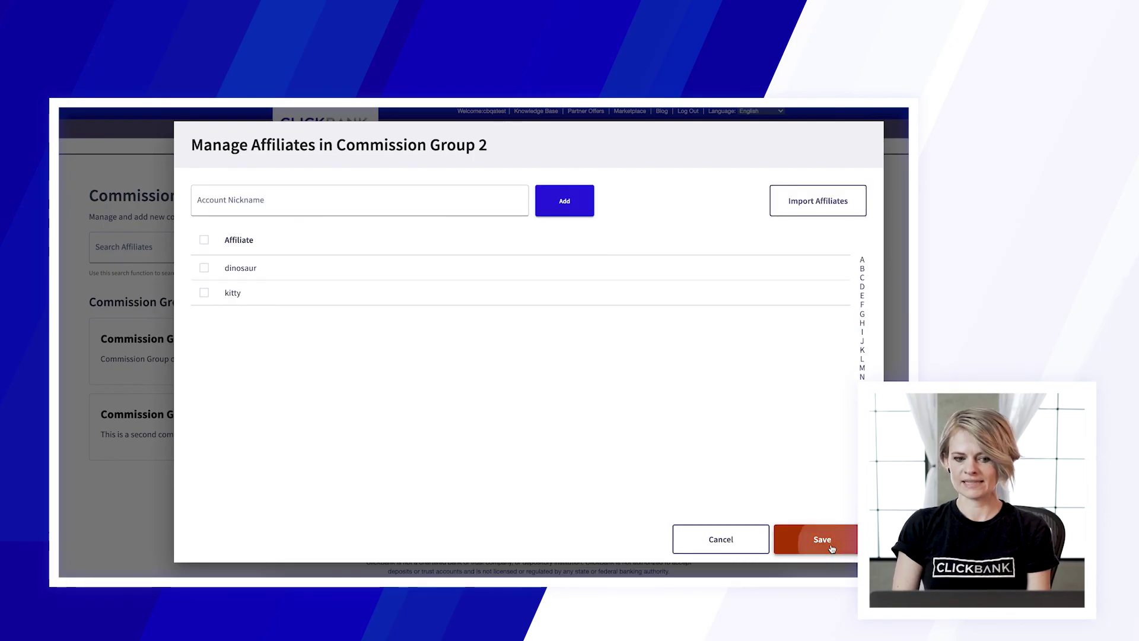